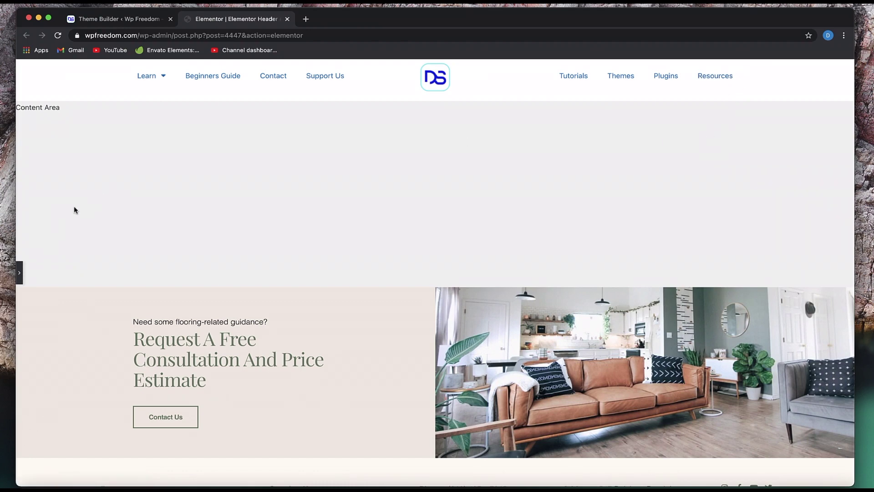
# Step: Reveal the editing panel for the existing header and open its column's layout settings
pyautogui.click(19, 272)
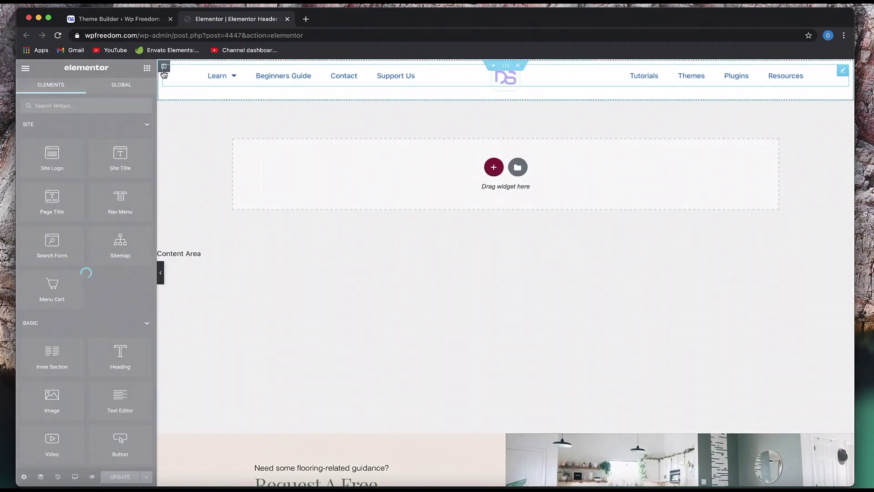
pyautogui.click(165, 72)
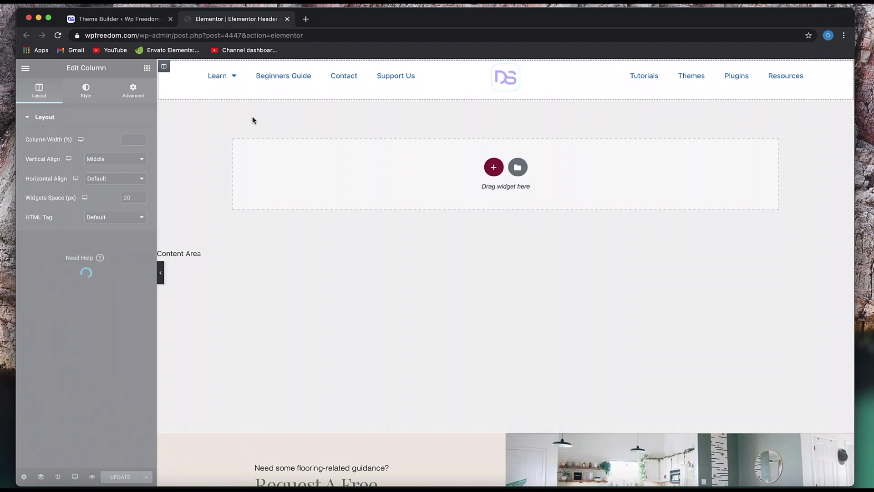
# Step: Create a Header template named "Center logo header" from the Theme Builder list and dismiss the block library
pyautogui.hotkey('ctrl', 'shift', 'Tab')
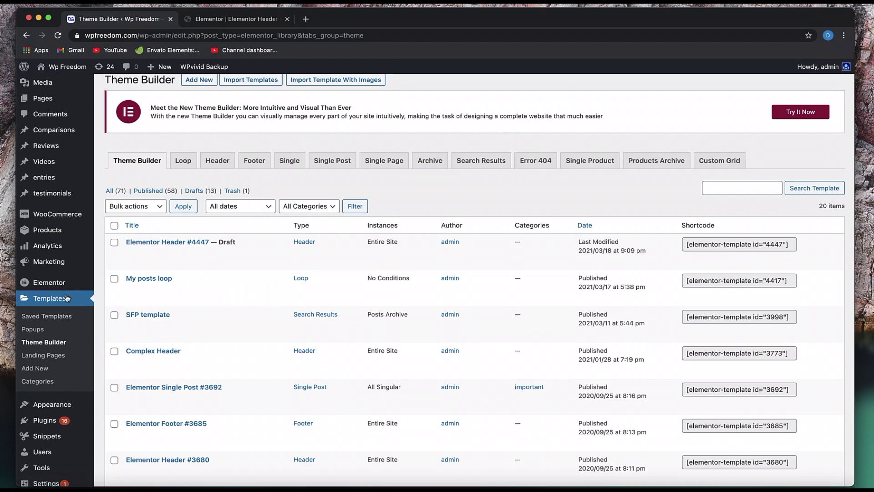
pyautogui.click(40, 344)
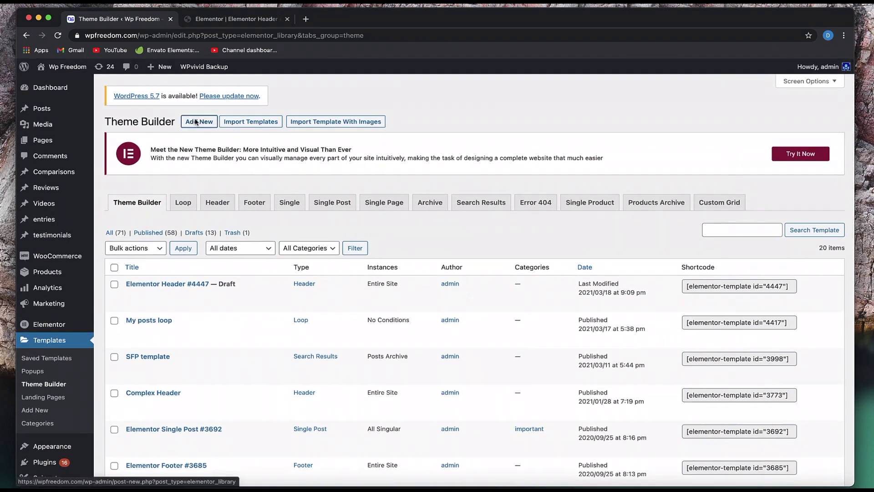
pyautogui.click(196, 122)
pyautogui.click(534, 269)
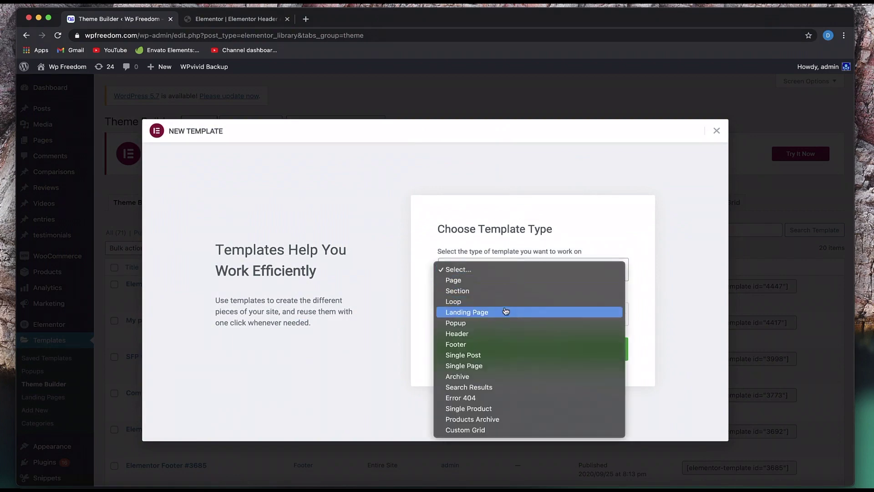
pyautogui.click(503, 339)
pyautogui.click(476, 314)
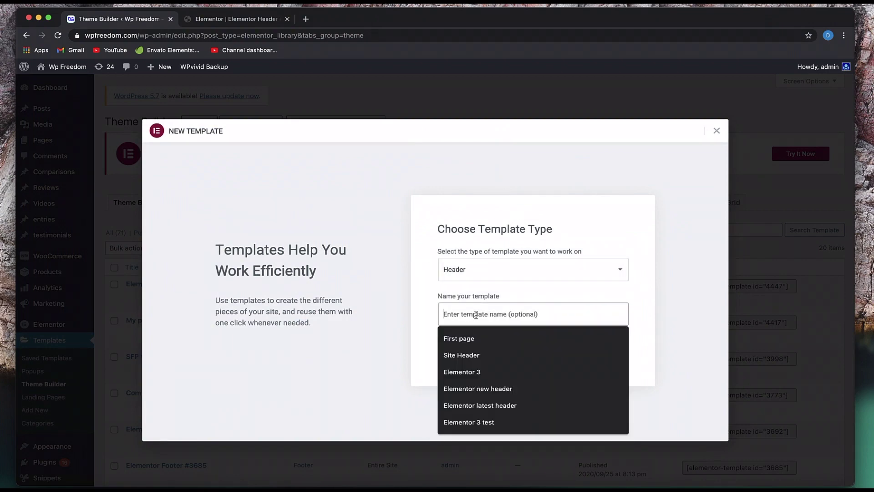
pyautogui.write('Cen')
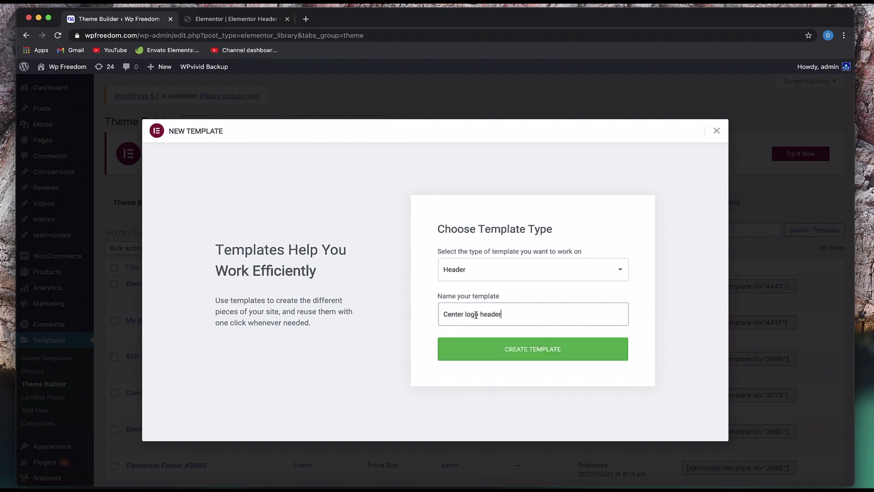
pyautogui.write('ter logo header')
pyautogui.click(545, 346)
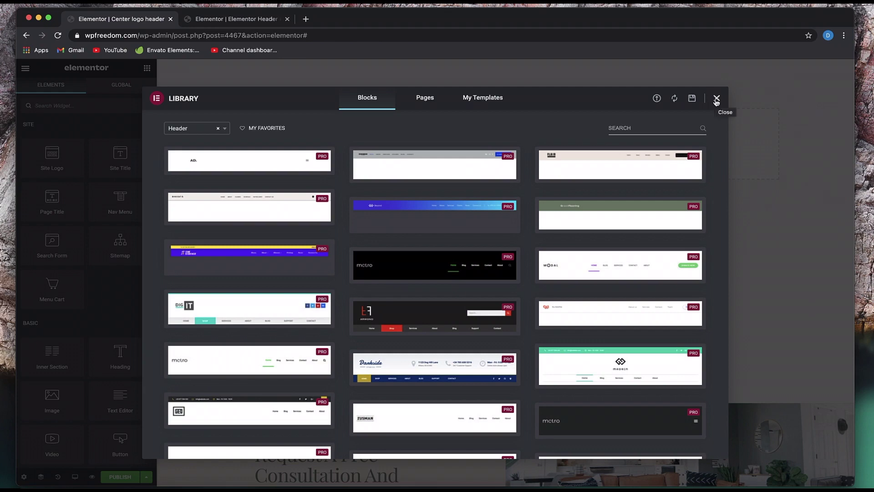
pyautogui.click(716, 99)
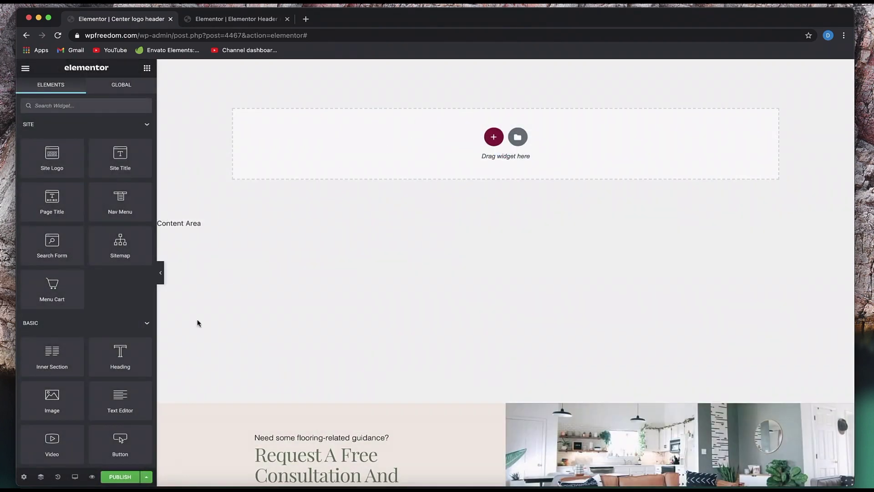
# Step: Add a single-column section to the header and set its content width to Full Width
pyautogui.click(493, 136)
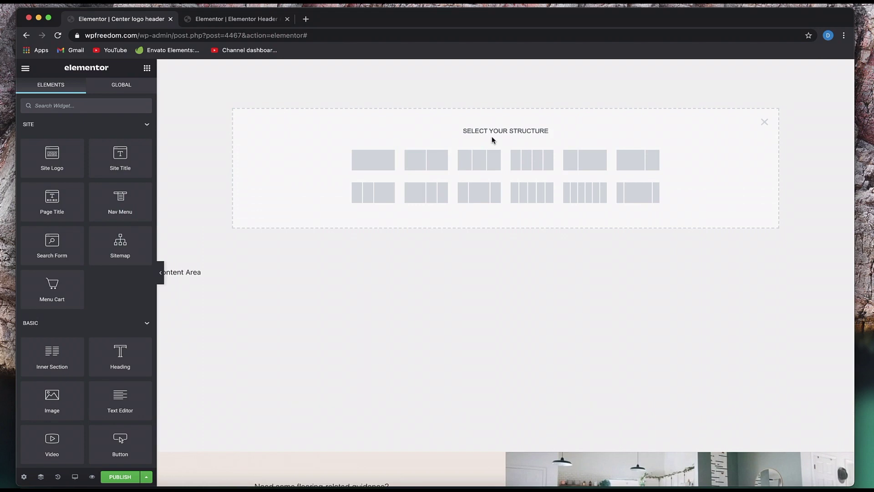
pyautogui.click(386, 162)
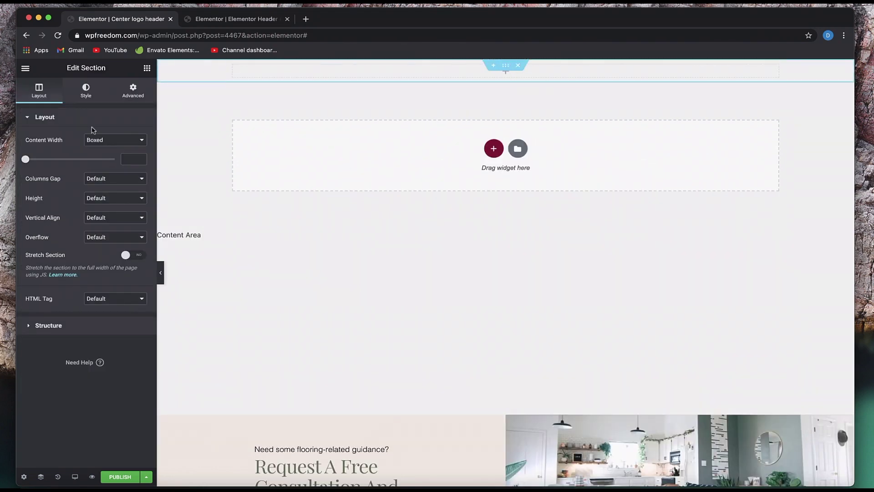
pyautogui.click(112, 140)
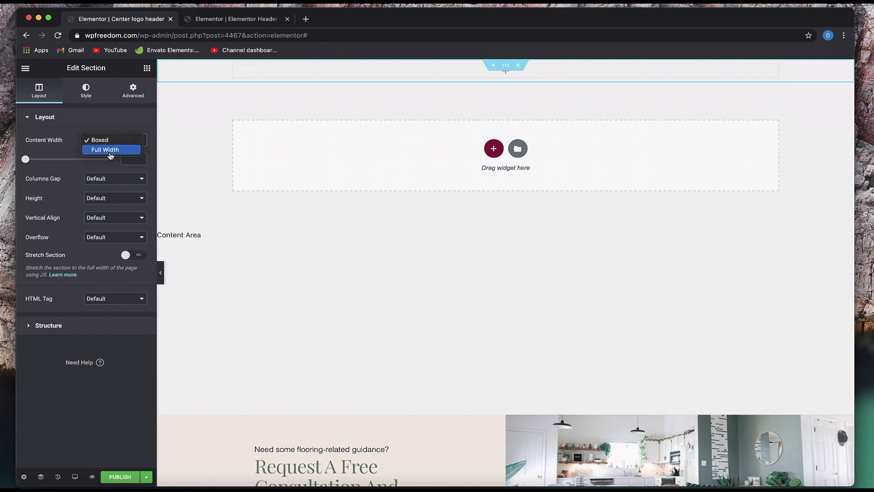
pyautogui.click(110, 153)
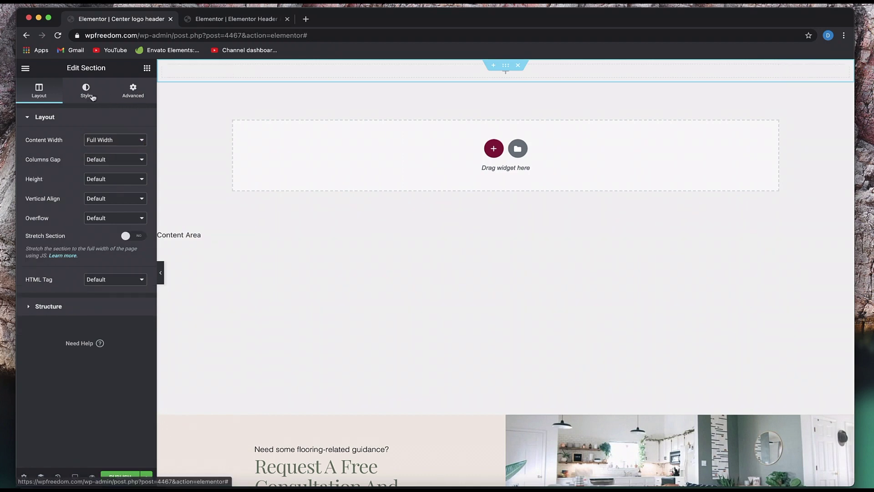
# Step: Give the new section a solid white background (#FFFFFF)
pyautogui.click(92, 97)
pyautogui.click(101, 159)
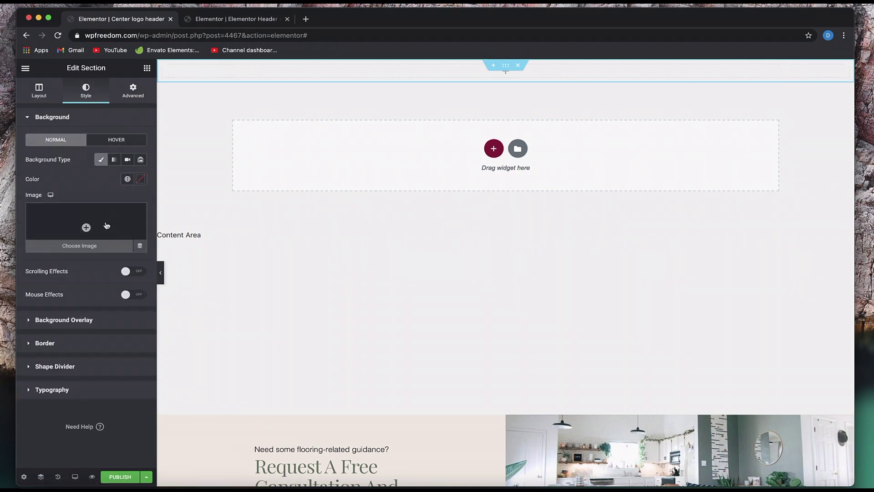
pyautogui.click(137, 179)
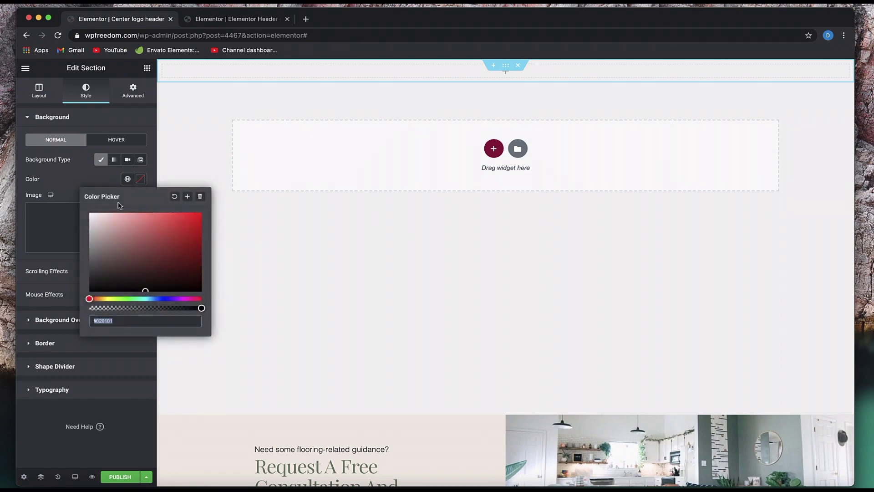
pyautogui.click(91, 215)
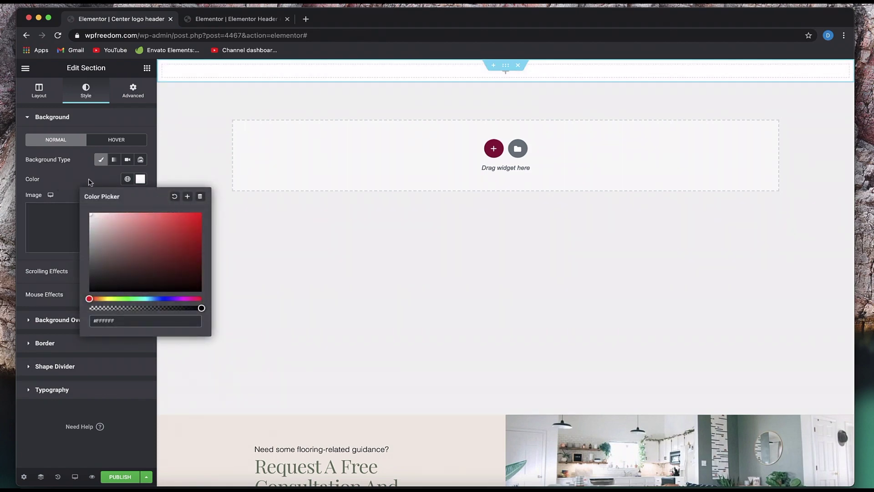
pyautogui.click(401, 72)
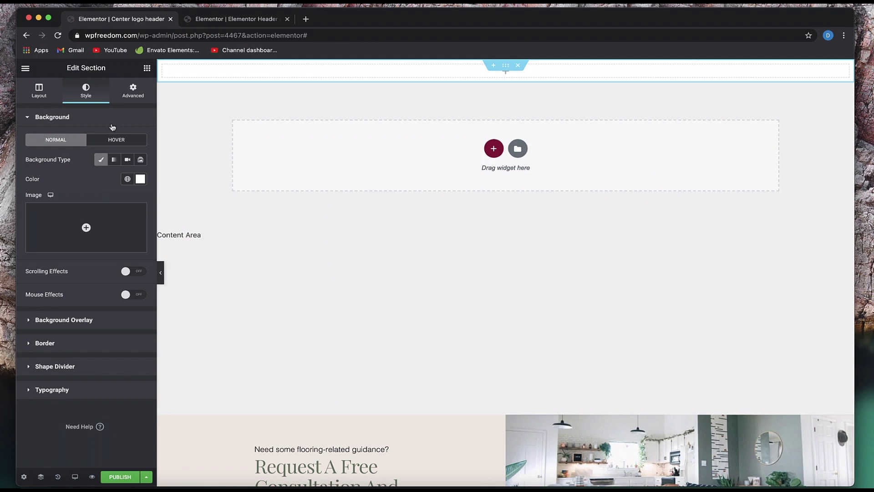
# Step: Set the section's height to Min Height with a minimum of 80 px
pyautogui.click(40, 93)
pyautogui.click(115, 180)
pyautogui.click(111, 199)
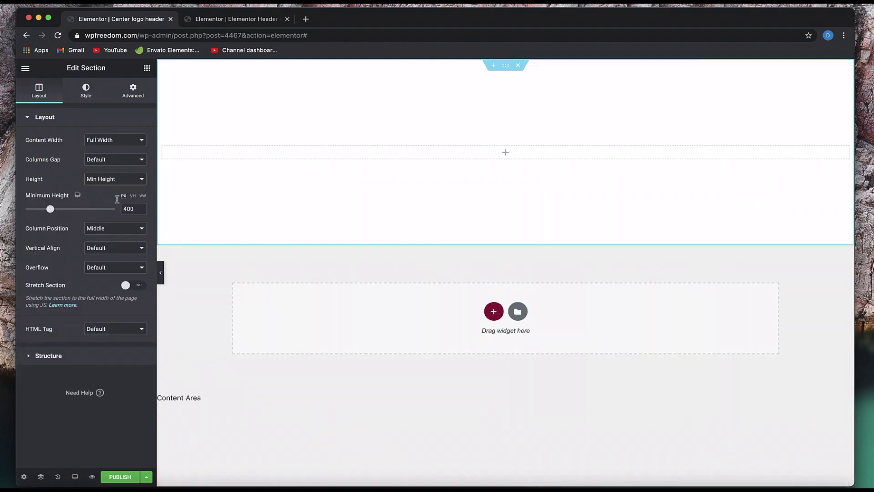
pyautogui.doubleClick(128, 208)
pyautogui.write('90')
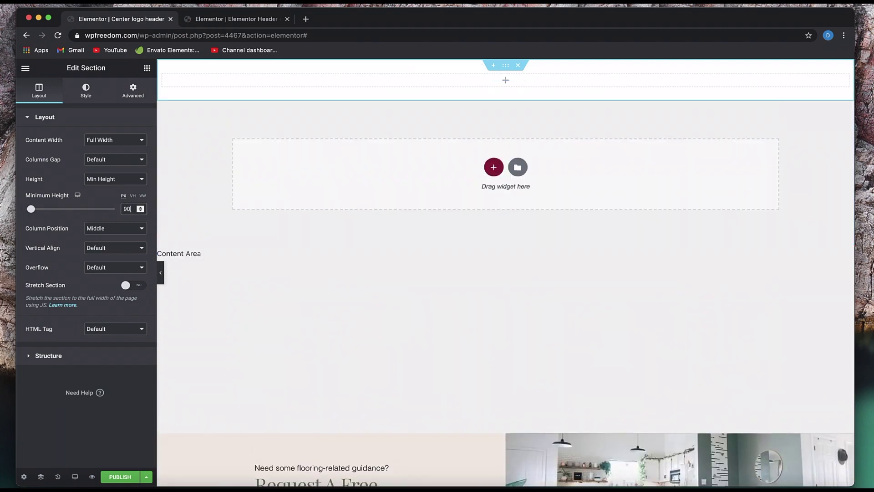
pyautogui.press('BackSpace')
pyautogui.write('80')
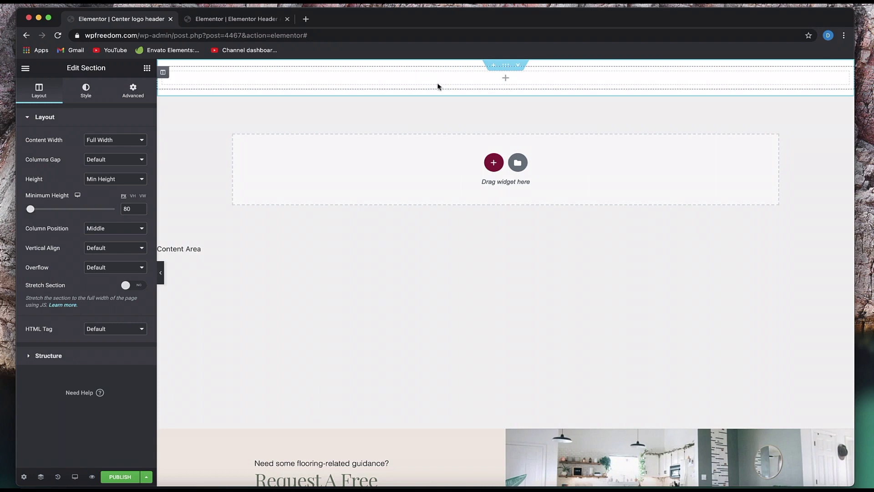
# Step: Add a Nav Menu widget to the section and align its items to the center, trying Stretch alignment as well
pyautogui.click(147, 68)
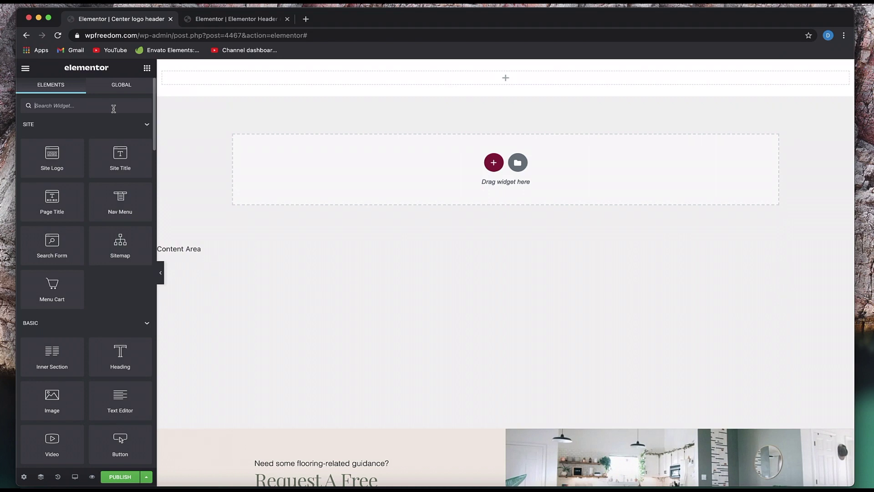
pyautogui.moveTo(120, 198); pyautogui.dragTo(376, 78)
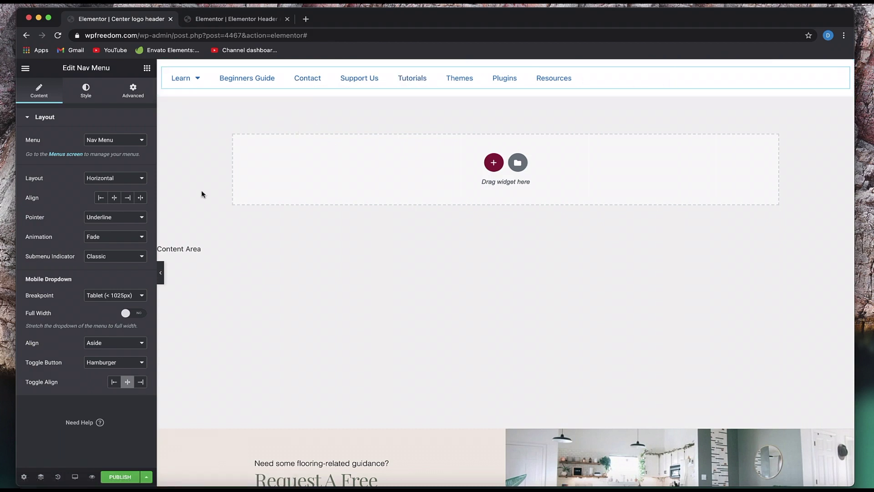
pyautogui.click(115, 199)
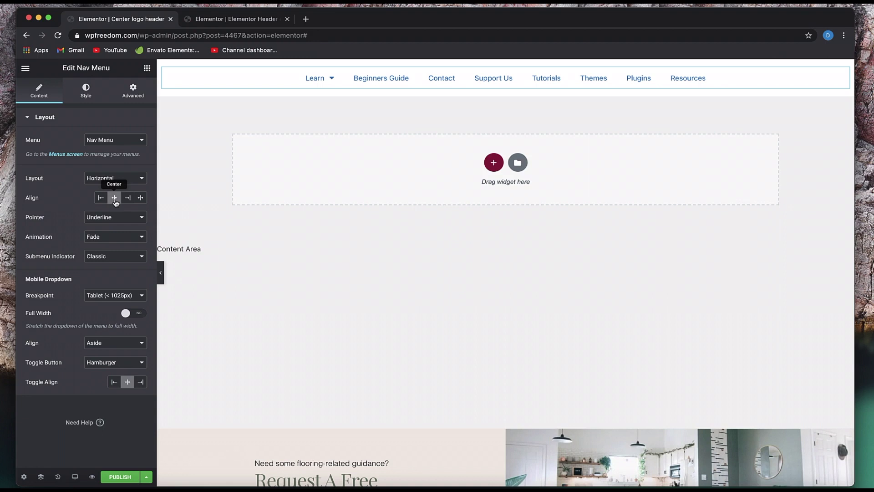
pyautogui.click(140, 198)
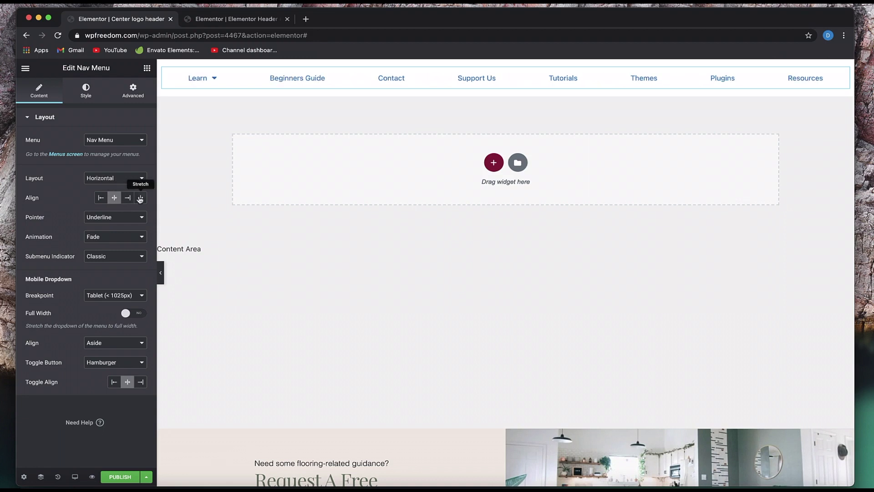
pyautogui.click(114, 199)
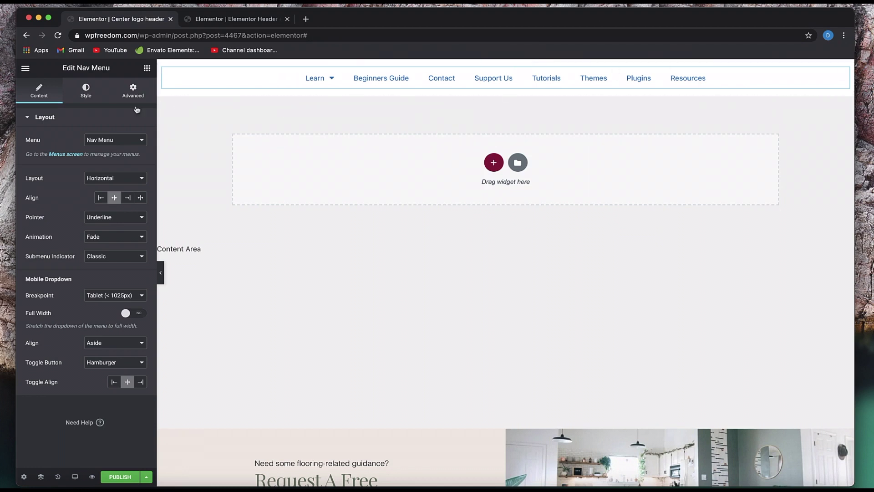
# Step: Add a Site Logo widget below the nav menu and give it a custom image size of 60 x 60
pyautogui.click(147, 70)
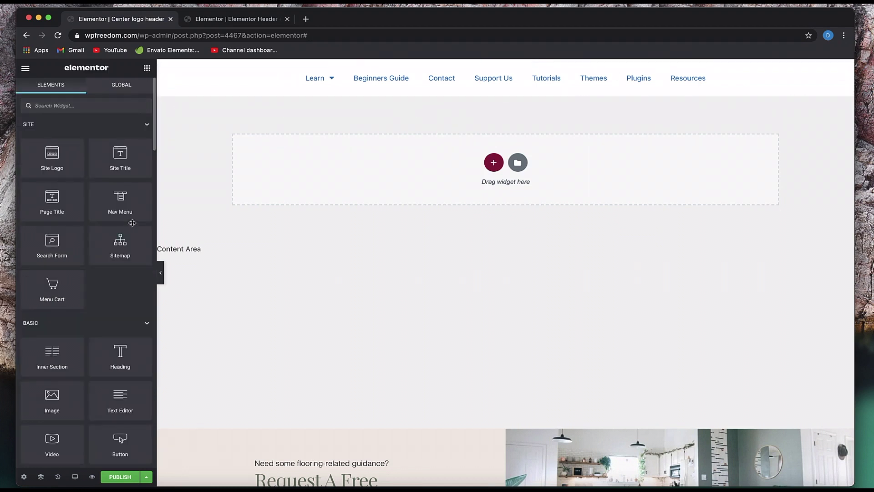
pyautogui.moveTo(54, 156); pyautogui.dragTo(477, 79)
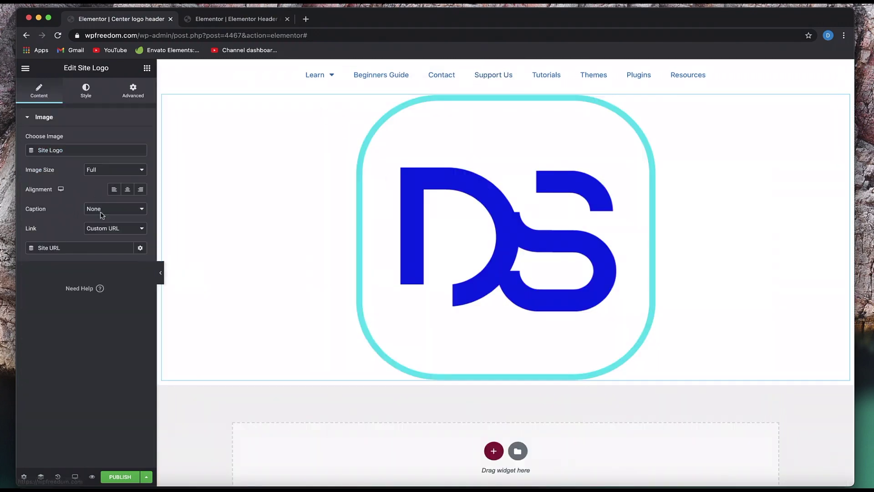
pyautogui.click(134, 171)
pyautogui.click(128, 181)
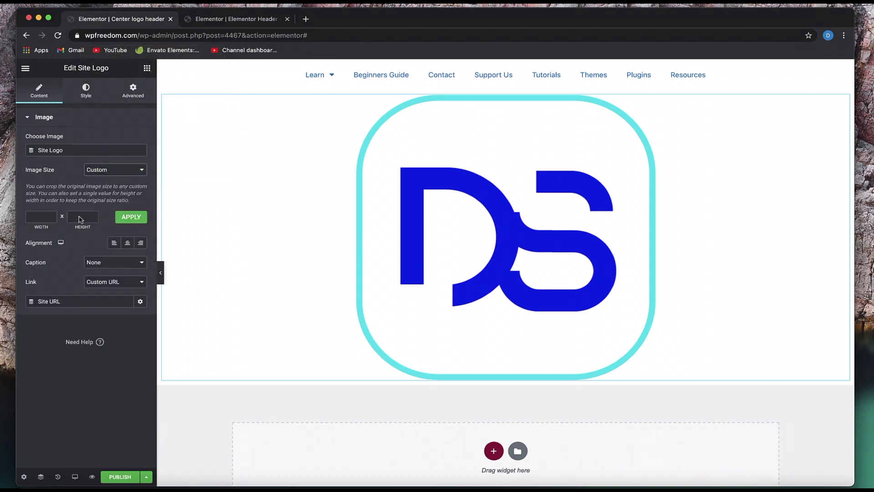
pyautogui.click(39, 217)
pyautogui.click(83, 217)
pyautogui.click(126, 217)
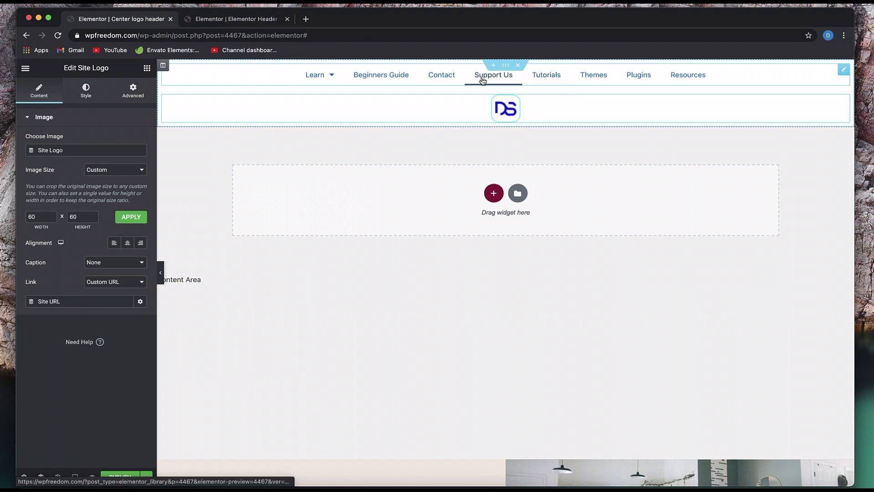
# Step: Hide the editor panel and inspect the HTML list elements of the Contact and Support Us menu items
pyautogui.click(160, 279)
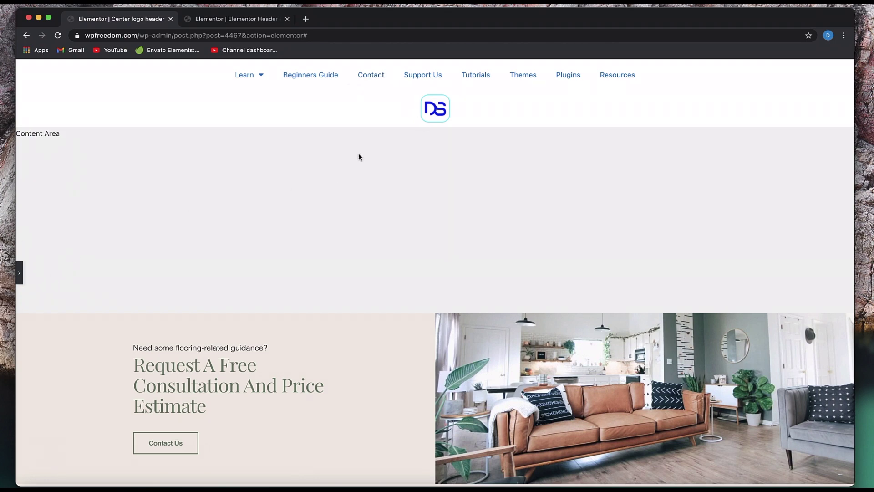
pyautogui.rightClick(370, 77)
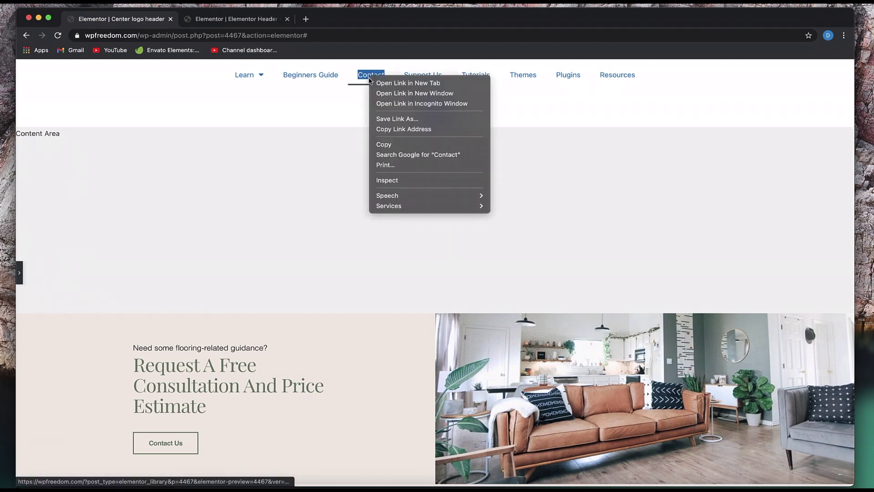
pyautogui.click(388, 180)
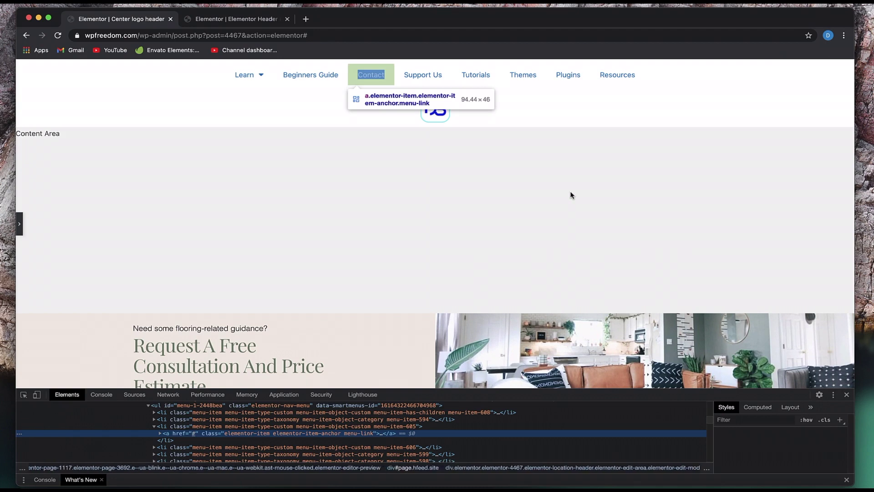
pyautogui.click(154, 427)
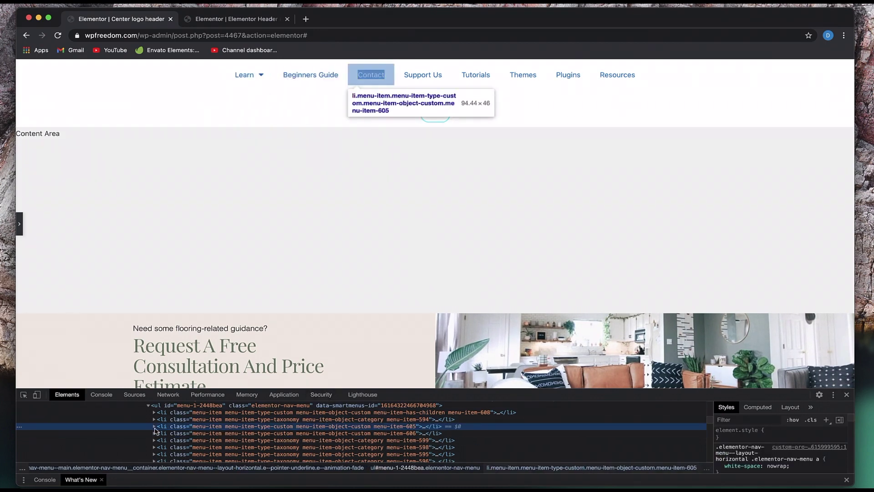
pyautogui.scroll(1, 154, 430)
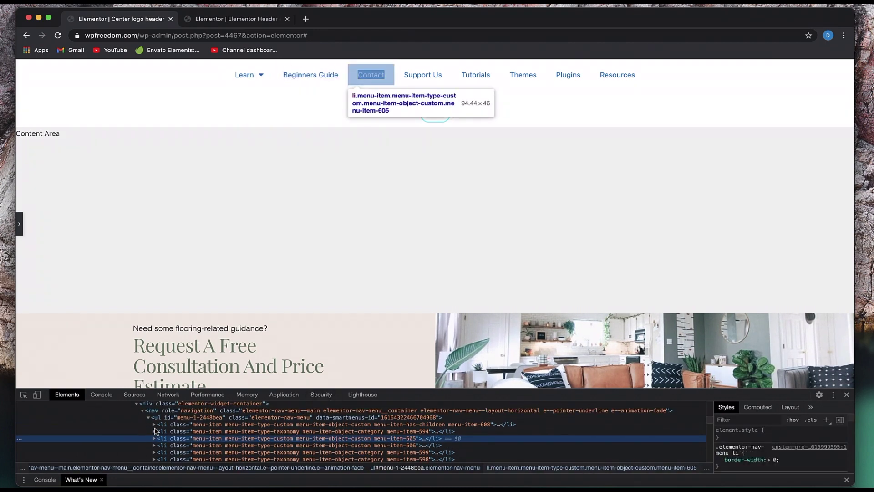
pyautogui.scroll(-1, 185, 447)
pyautogui.scroll(-1, 185, 447)
pyautogui.click(191, 436)
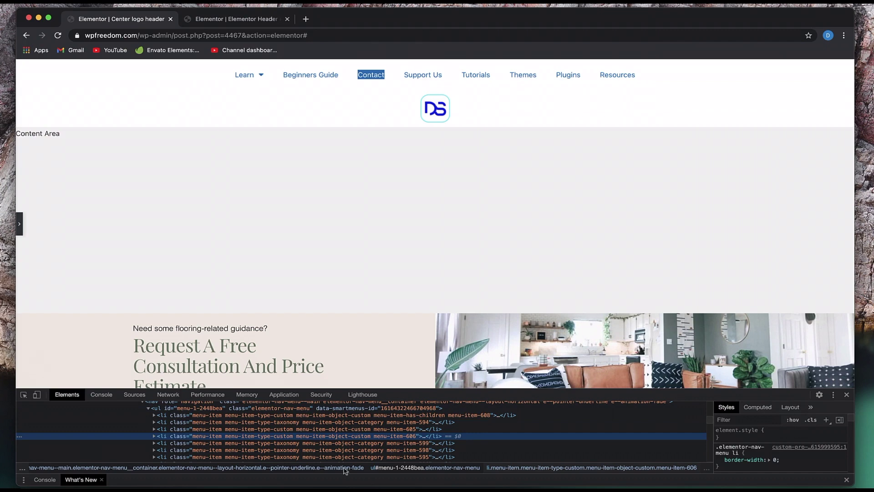
# Step: Close the developer tools and show the editor panel again
pyautogui.click(846, 395)
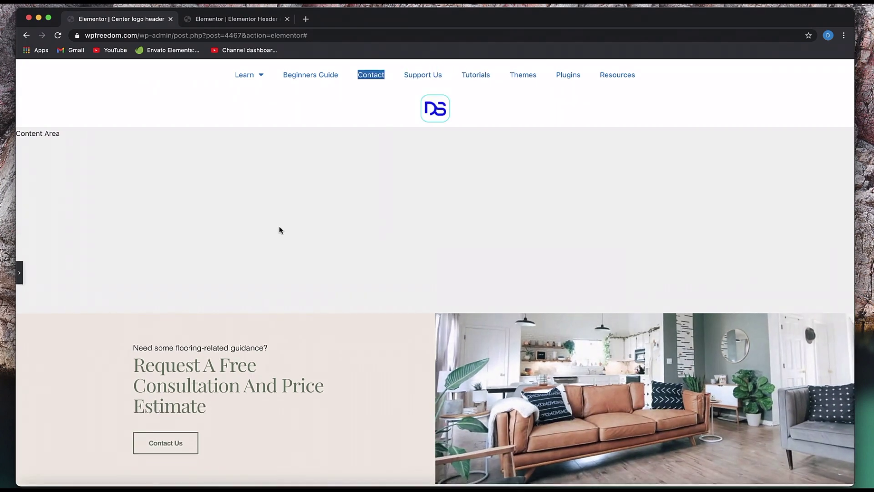
pyautogui.click(20, 275)
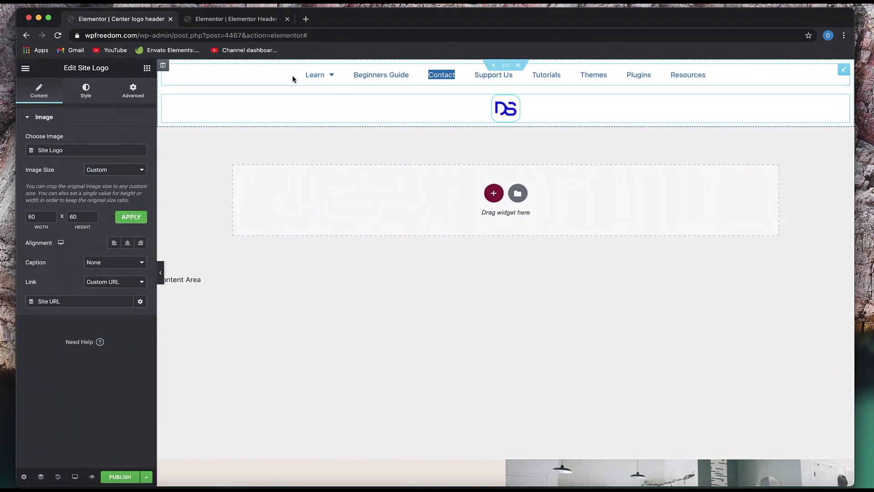
pyautogui.click(506, 67)
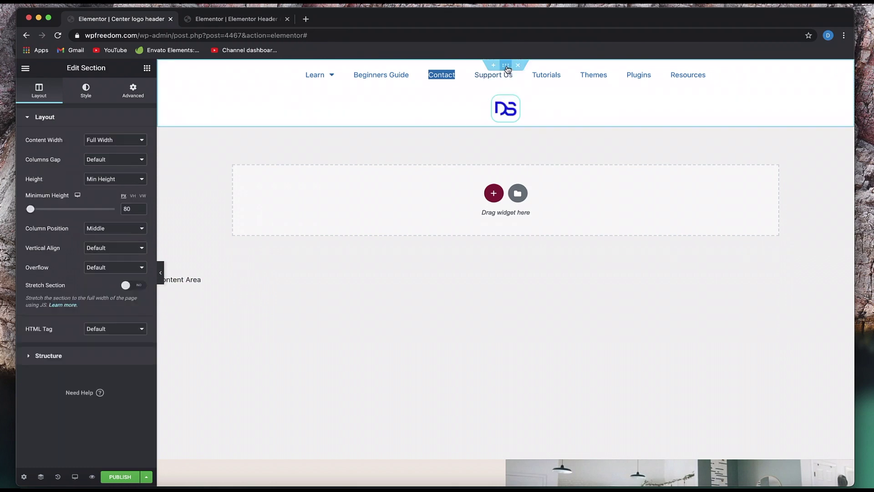
pyautogui.click(133, 90)
pyautogui.click(62, 349)
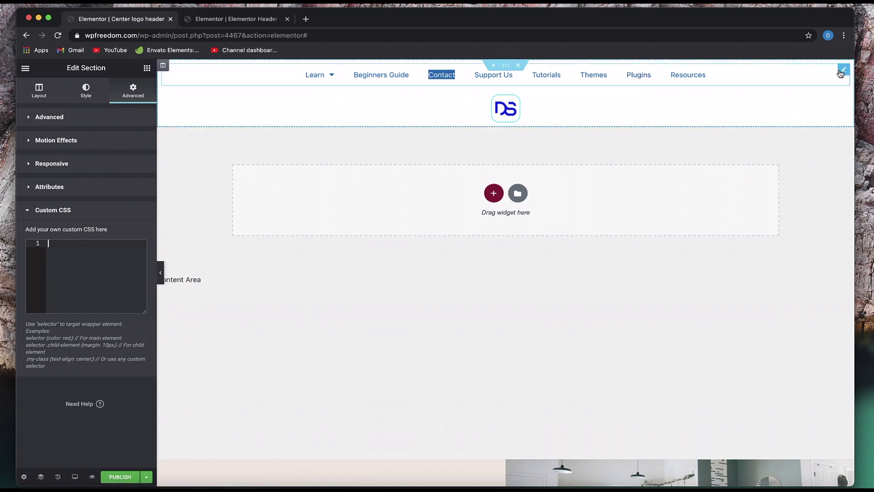
# Step: Give the Nav Menu widget the CSS class my-nav and start its custom CSS with the selector ".my-nav ul li"
pyautogui.click(837, 71)
pyautogui.click(133, 91)
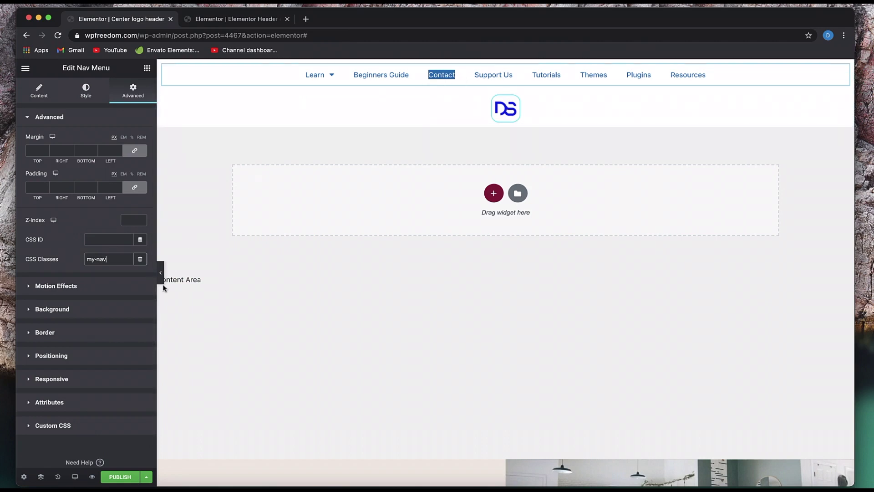
pyautogui.click(102, 433)
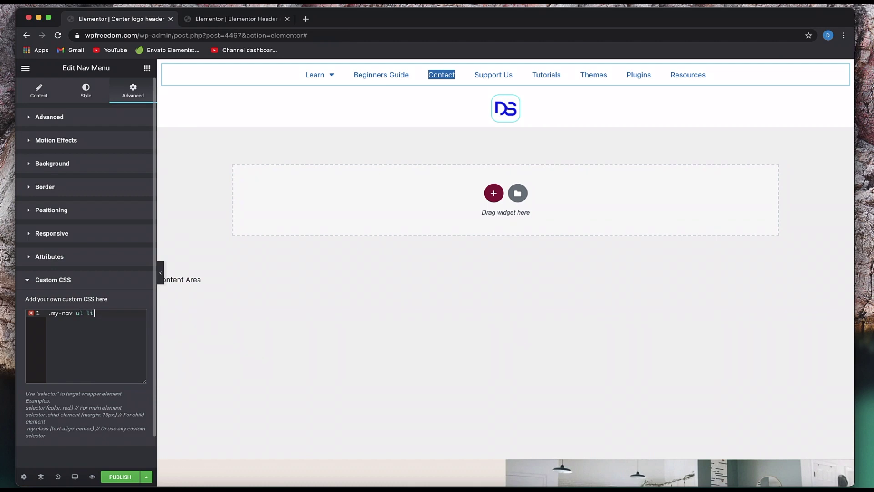
# Step: Look at the finished example header in the other Elementor tab and close that tab
pyautogui.click(241, 19)
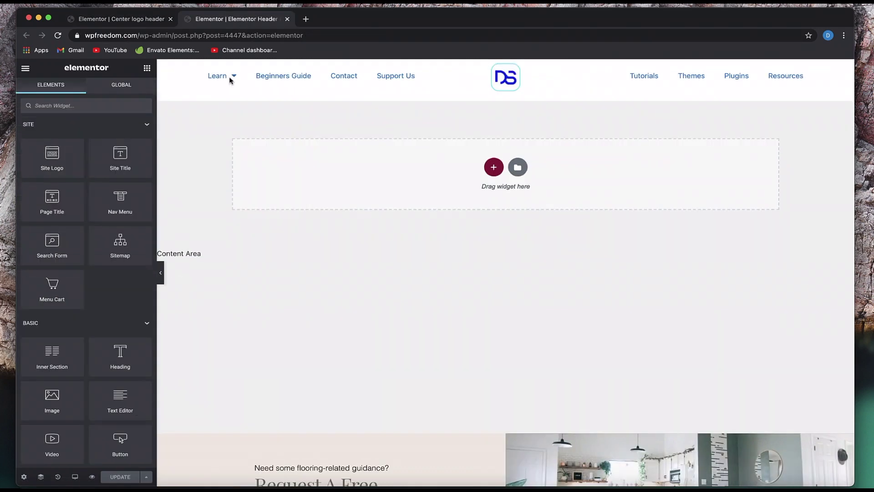
pyautogui.click(150, 19)
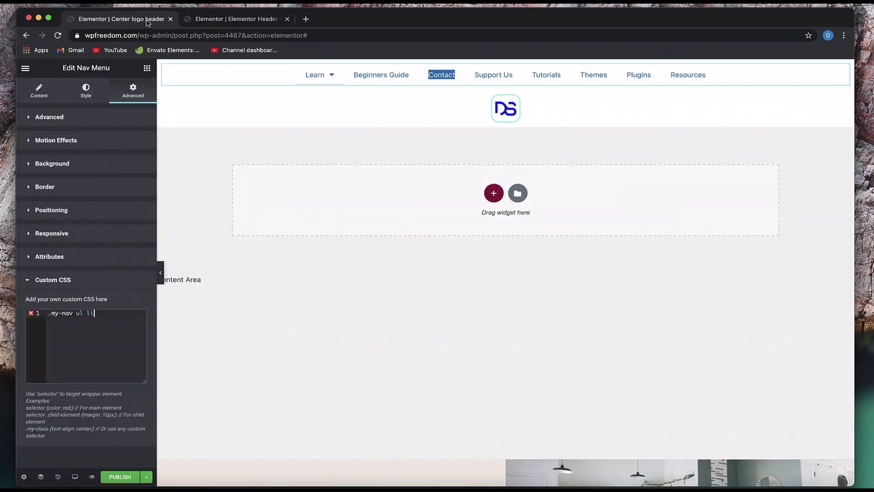
pyautogui.click(287, 19)
# Step: Hide the editor panel and inspect the HTML of the Contact item, the Learn list item and their parent list
pyautogui.click(160, 272)
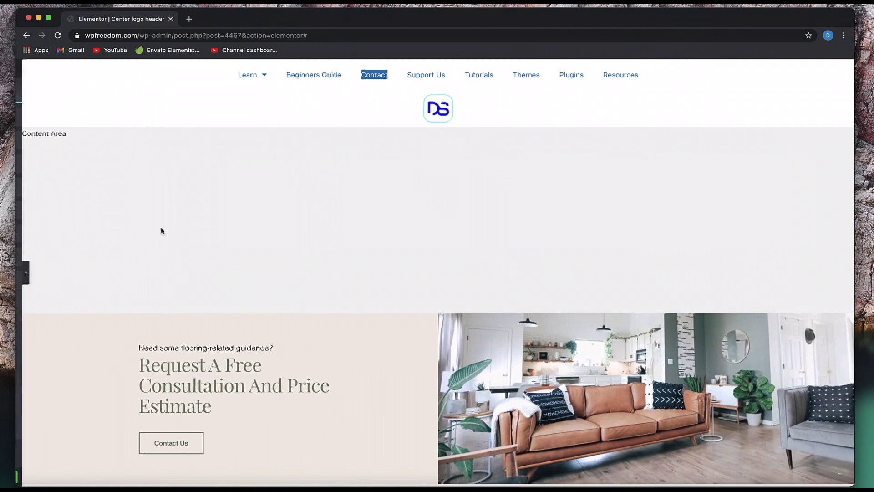
pyautogui.rightClick(370, 73)
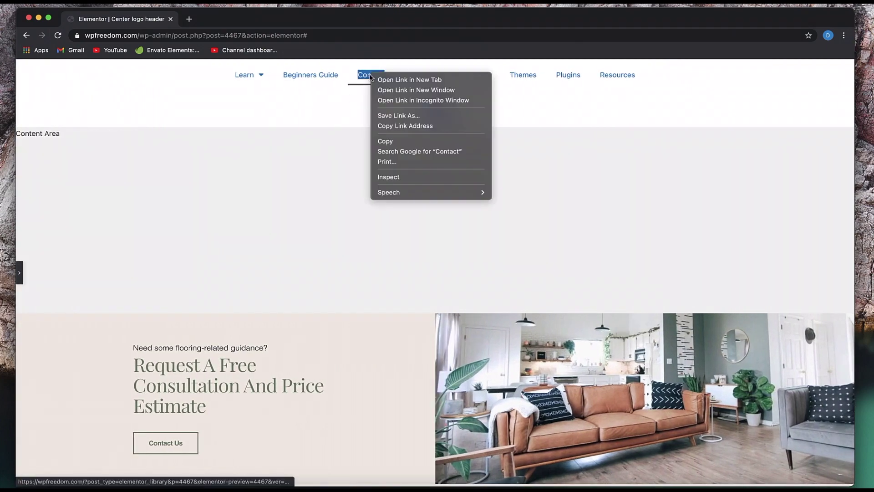
pyautogui.click(397, 178)
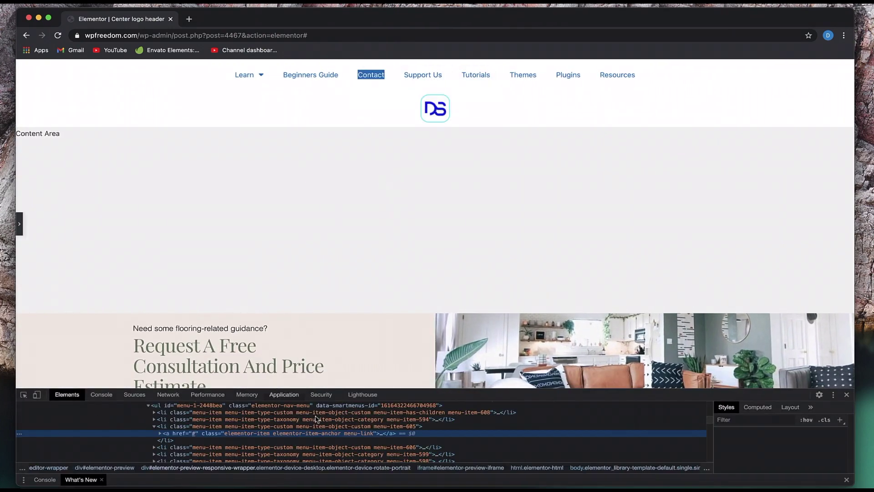
pyautogui.scroll(2, 258, 442)
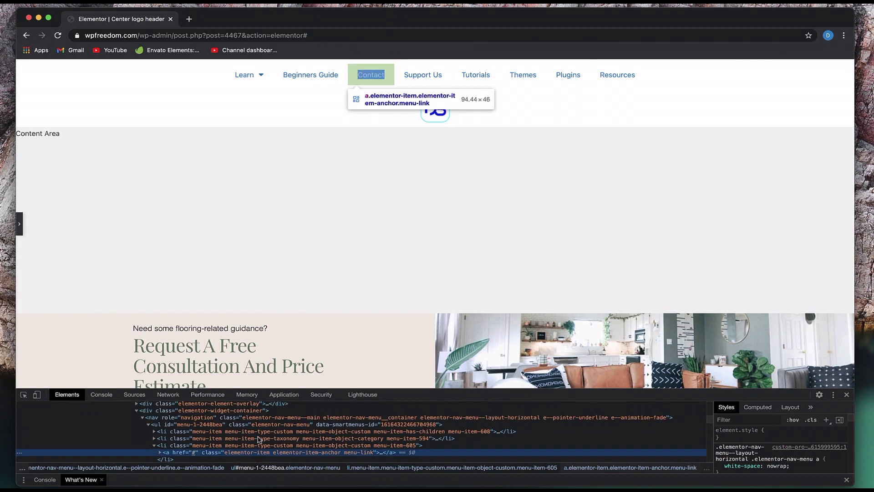
pyautogui.click(231, 431)
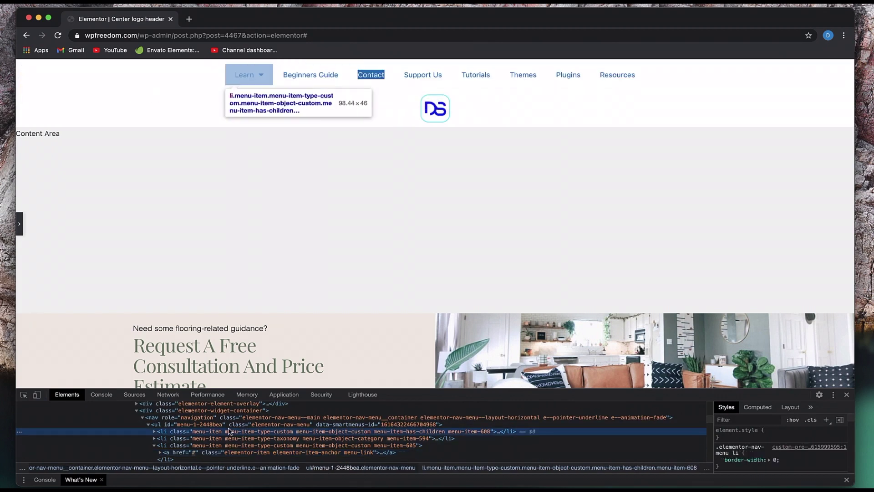
pyautogui.click(235, 424)
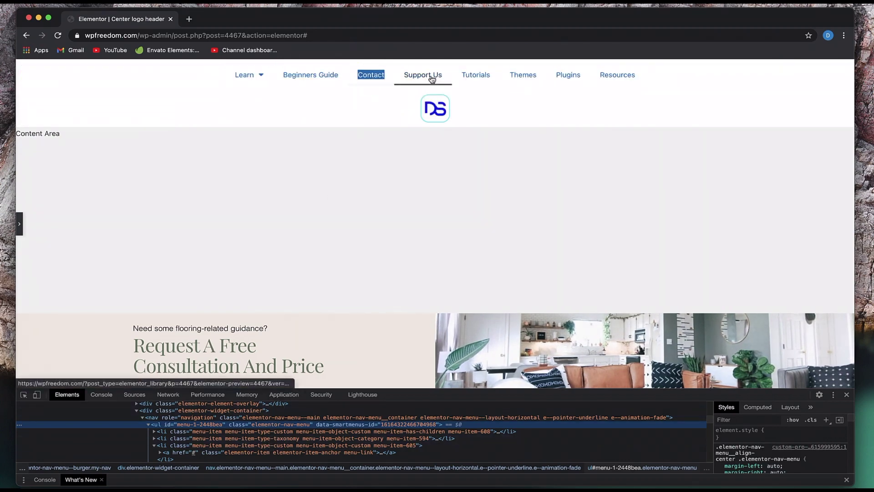
pyautogui.click(846, 396)
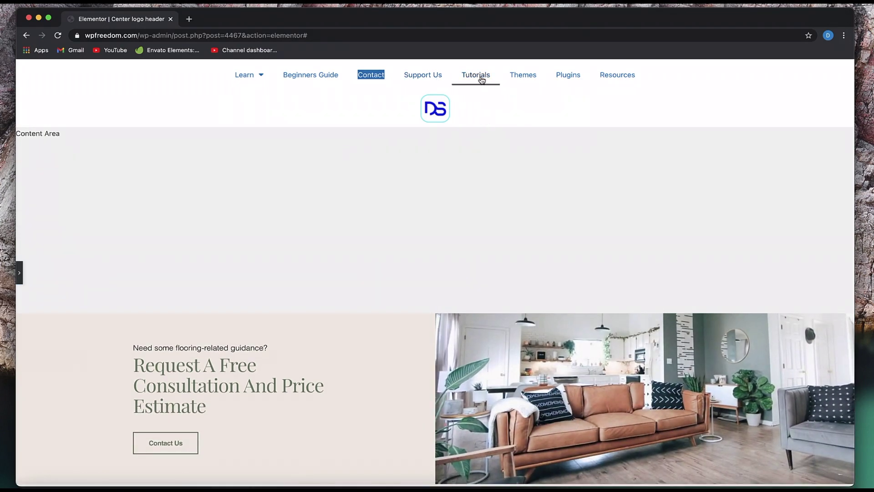
# Step: Complete the nav menu's custom CSS selector as ".my-nav ul li:nth-child(4)" and open its rule block
pyautogui.click(19, 273)
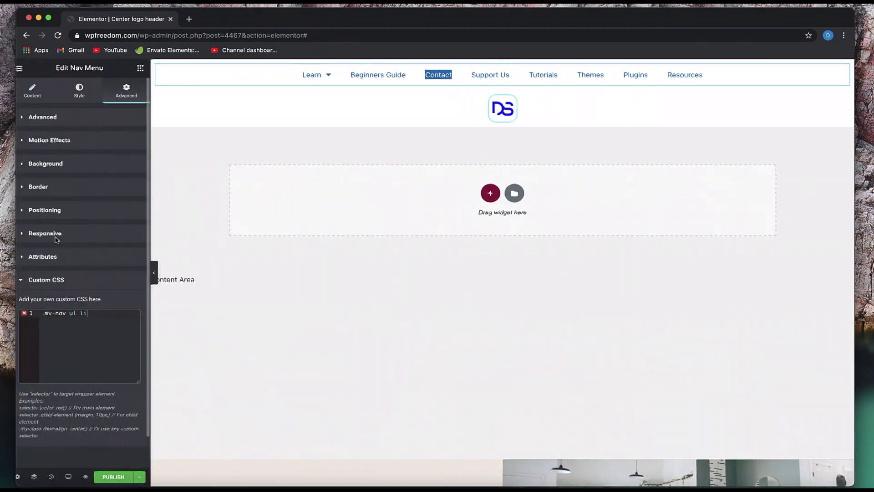
pyautogui.write(':')
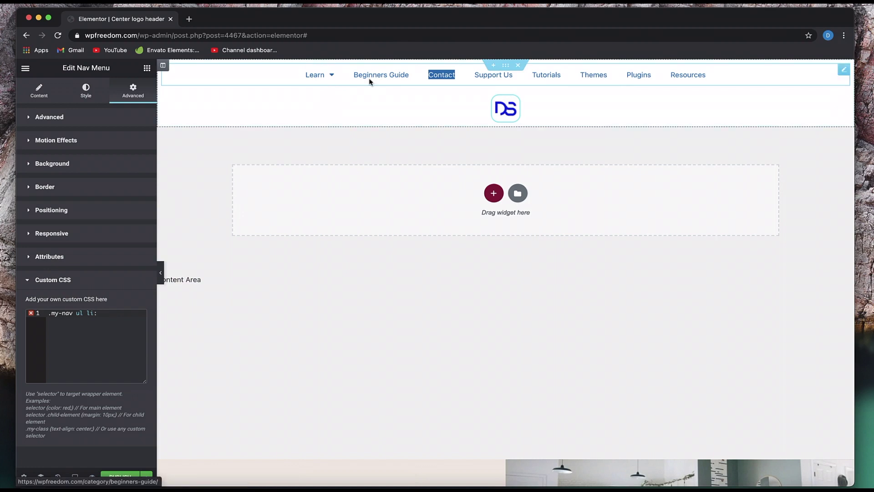
pyautogui.write('nth-child')
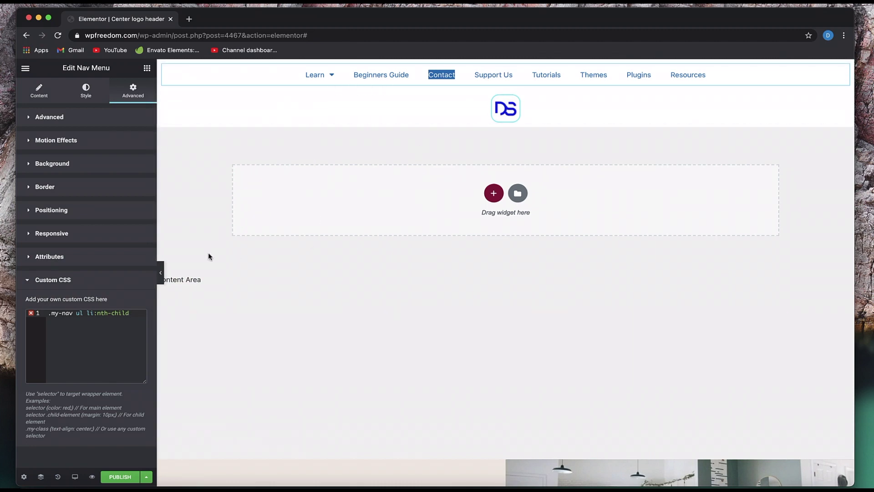
pyautogui.write('(4')
pyautogui.write('{')
pyautogui.press('Return')
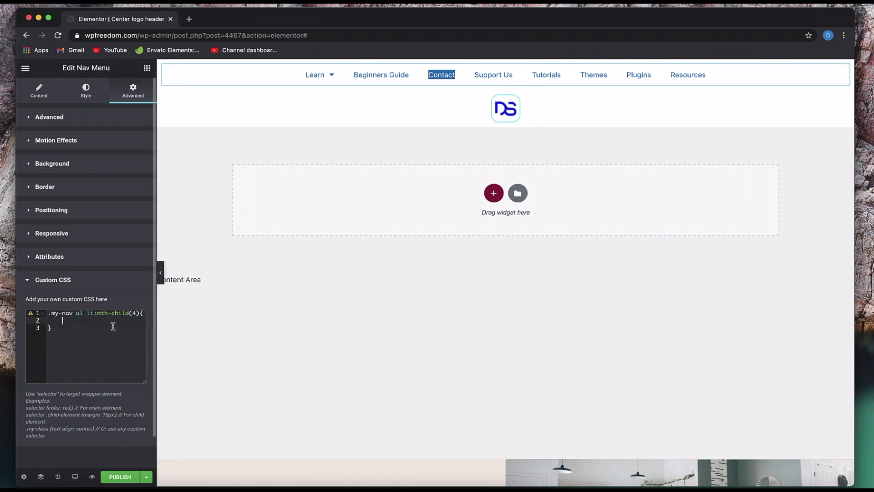
# Step: Add the declaration "margin-right: 100px;" to the rule for the fourth menu item
pyautogui.click(135, 313)
pyautogui.click(85, 319)
pyautogui.write('margi')
pyautogui.press('Down')
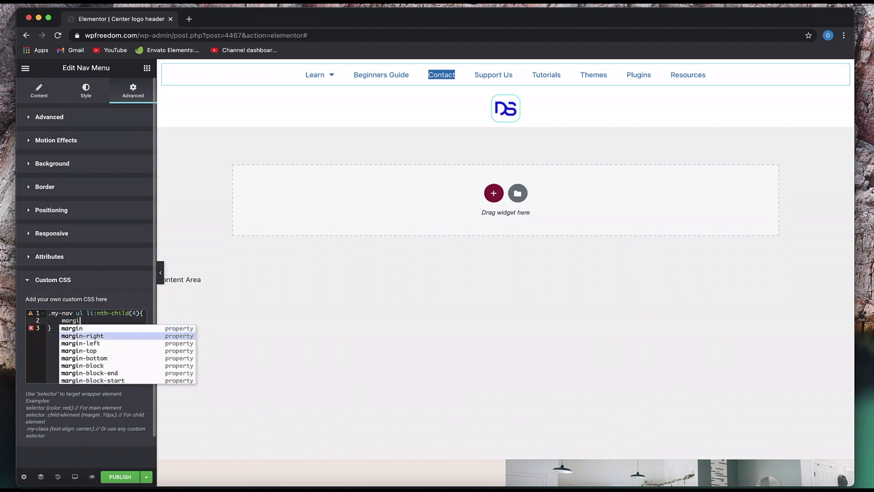
pyautogui.press('Return')
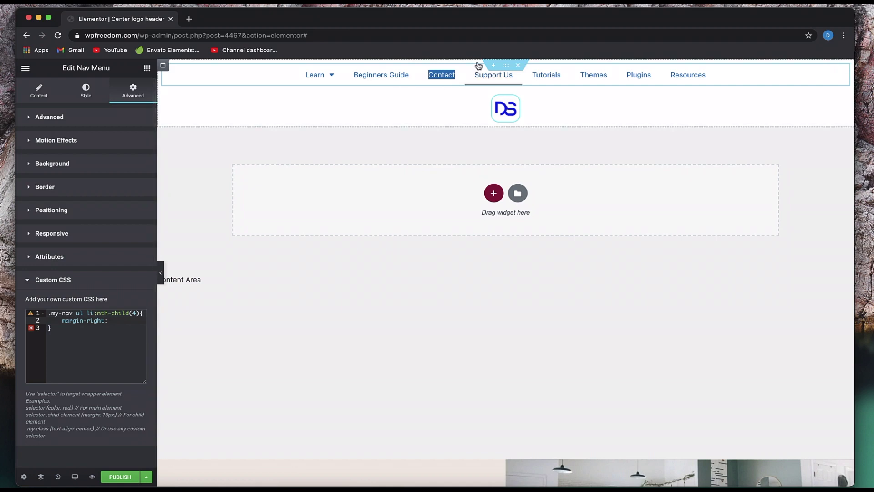
pyautogui.write('100p')
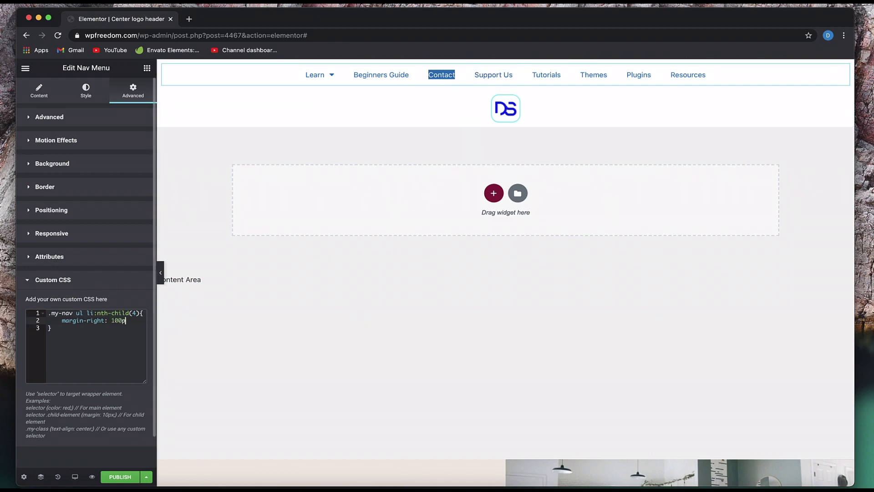
pyautogui.write('x;')
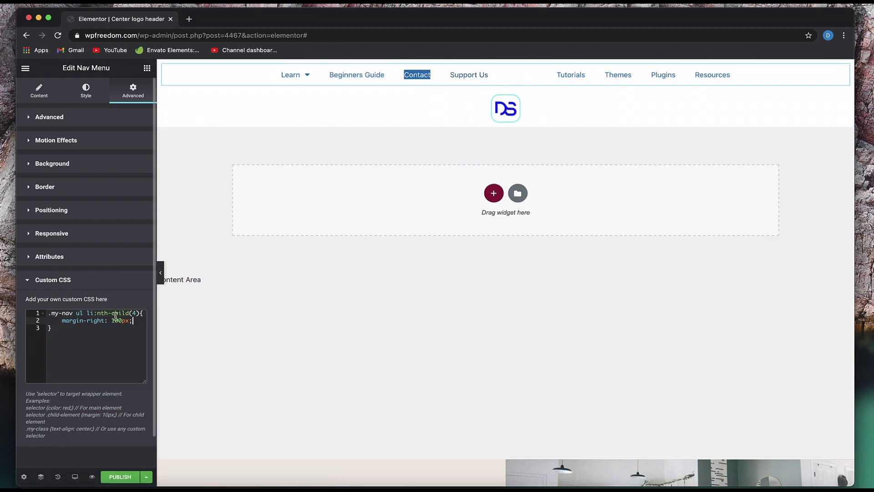
# Step: Try a right margin of 200px for the fourth menu item and settle on 150px
pyautogui.press('BackSpace')
pyautogui.write('2')
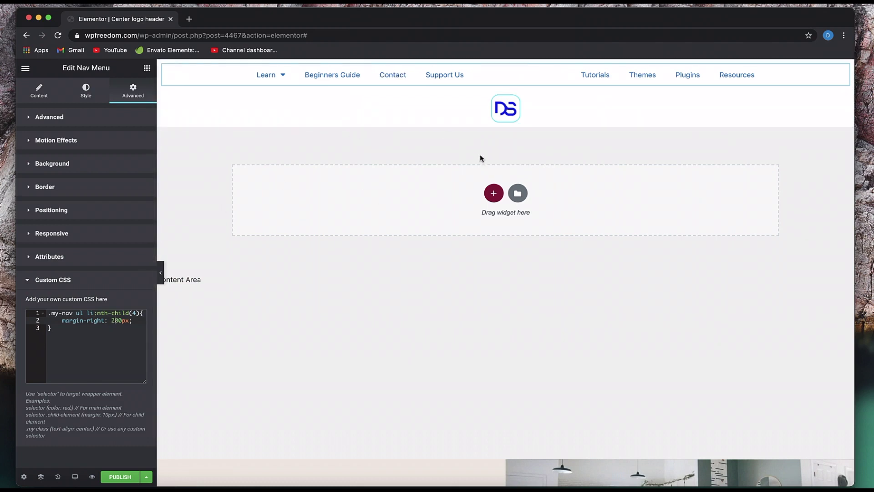
pyautogui.click(114, 321)
pyautogui.hotkey('shift', 'End')
pyautogui.write('1')
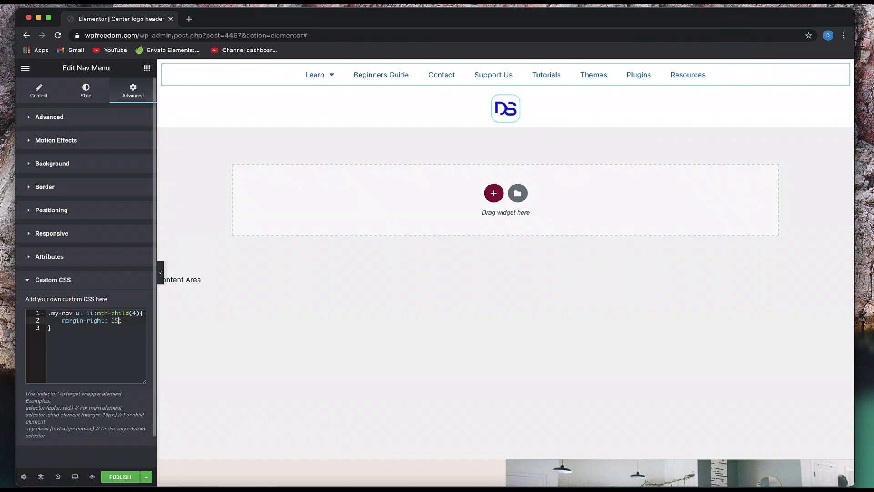
pyautogui.write('50px')
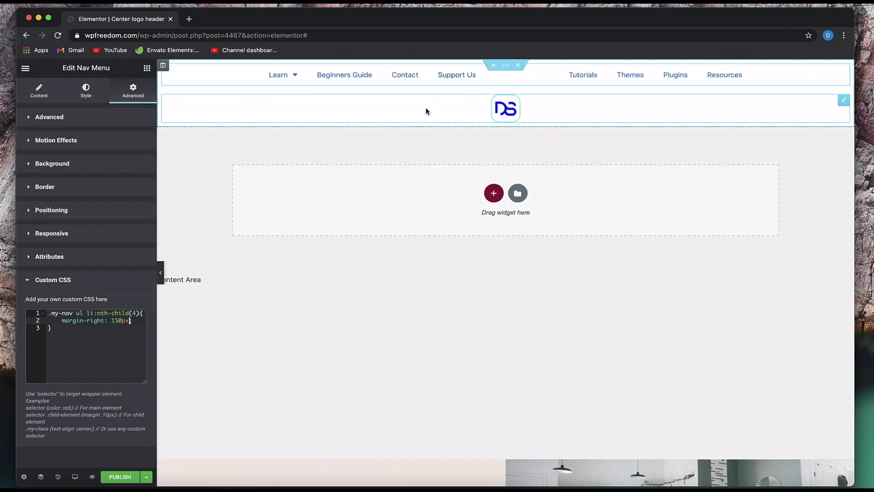
# Step: Duplicate the rule below, target it at nth-child(5) and change its property to margin-left, keeping 150px
pyautogui.click(81, 332)
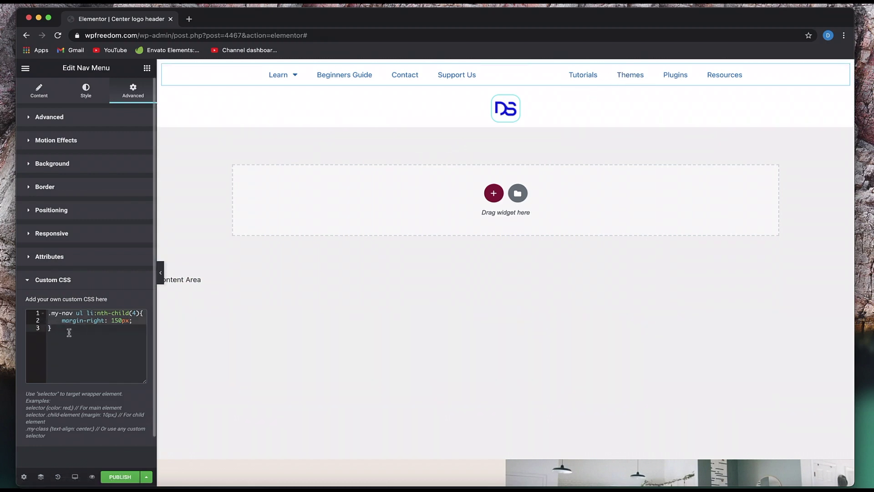
pyautogui.press('Return')
pyautogui.write('.my-nav ul li:nth-child(4){     margin-right: 150px; }')
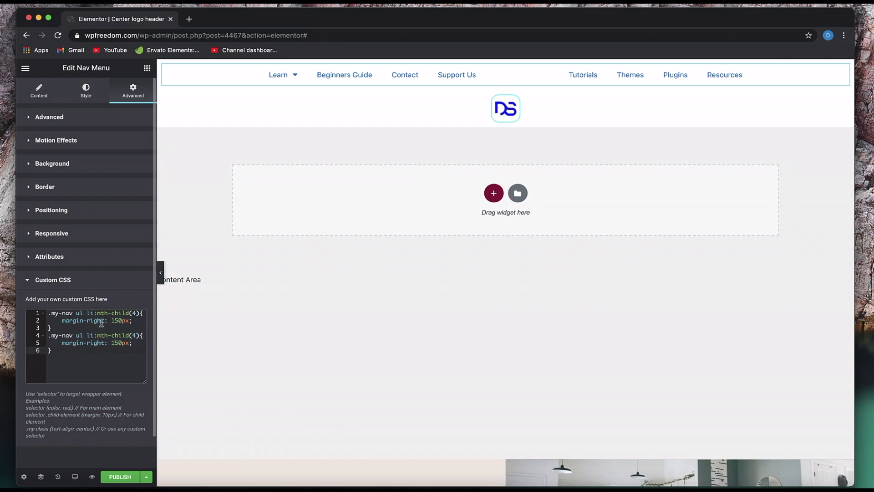
pyautogui.click(138, 335)
pyautogui.write('5')
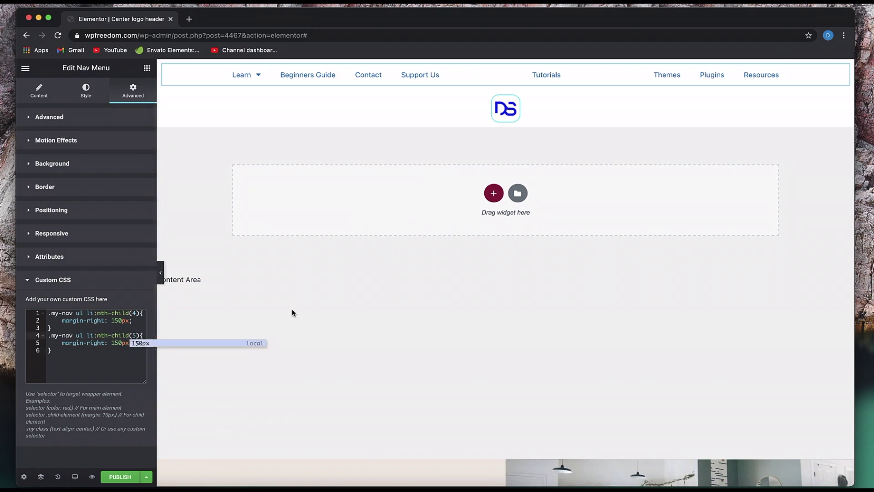
pyautogui.click(115, 342)
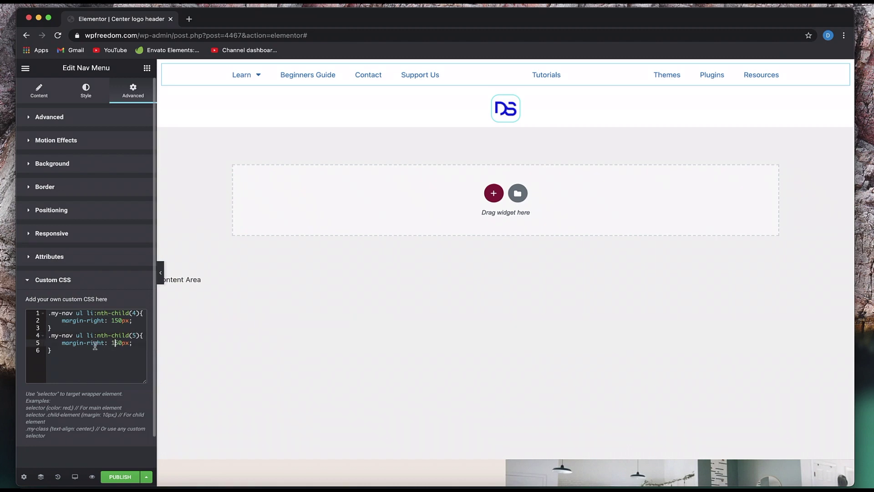
pyautogui.doubleClick(95, 344)
pyautogui.write('left')
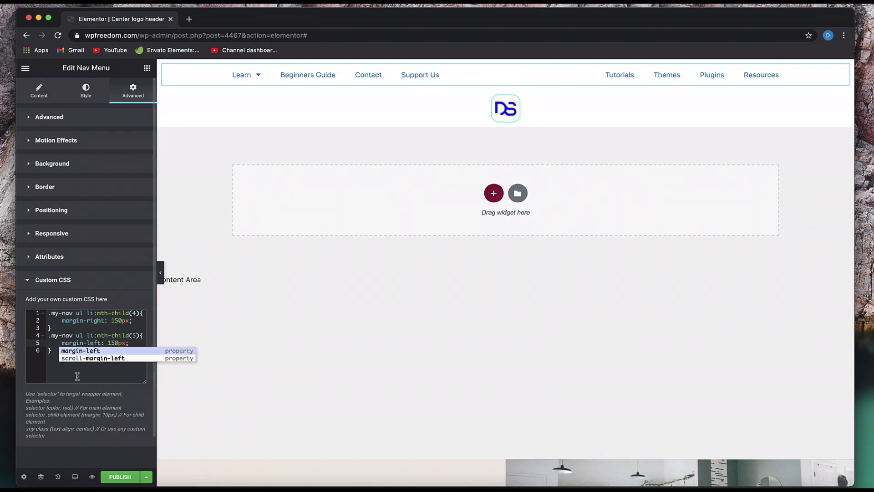
pyautogui.press('Escape')
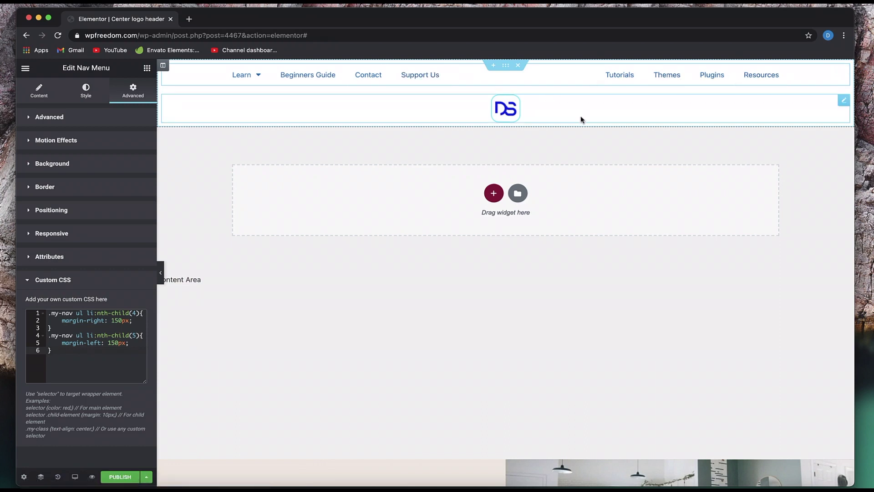
# Step: Unlink the centered site logo's margin values and set its top margin to -69 px to lift it into the menu row
pyautogui.click(582, 119)
pyautogui.click(127, 243)
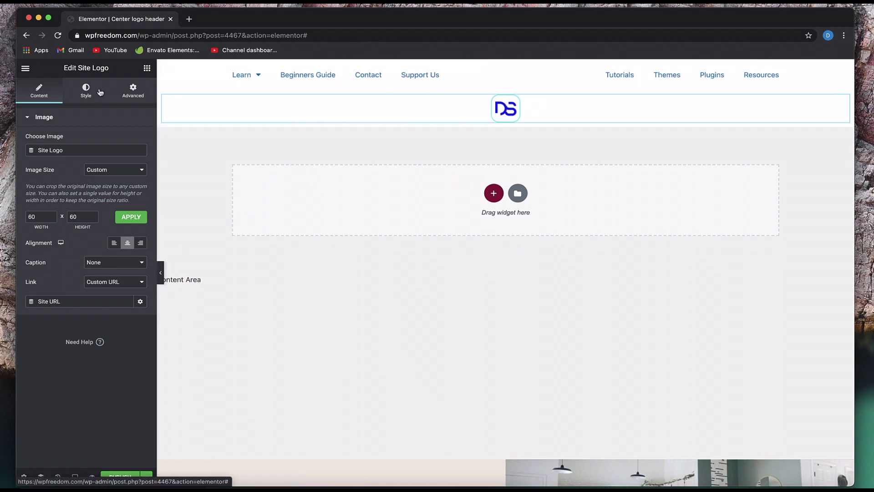
pyautogui.click(141, 95)
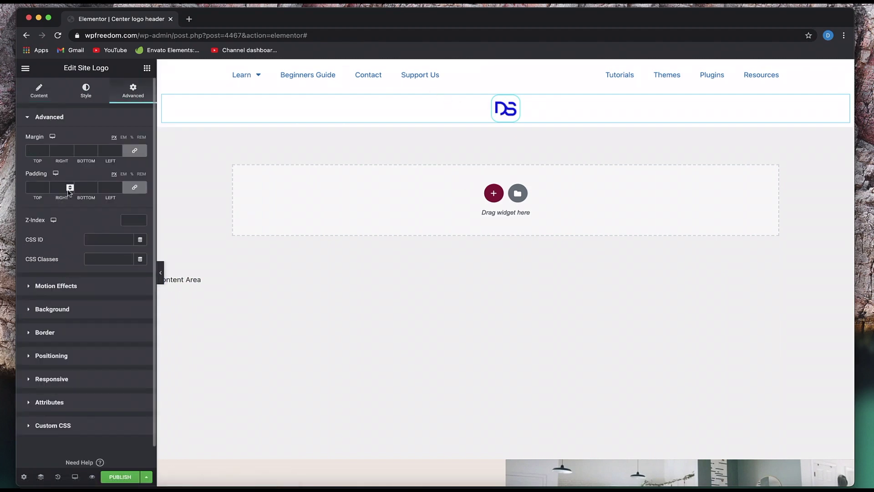
pyautogui.click(144, 150)
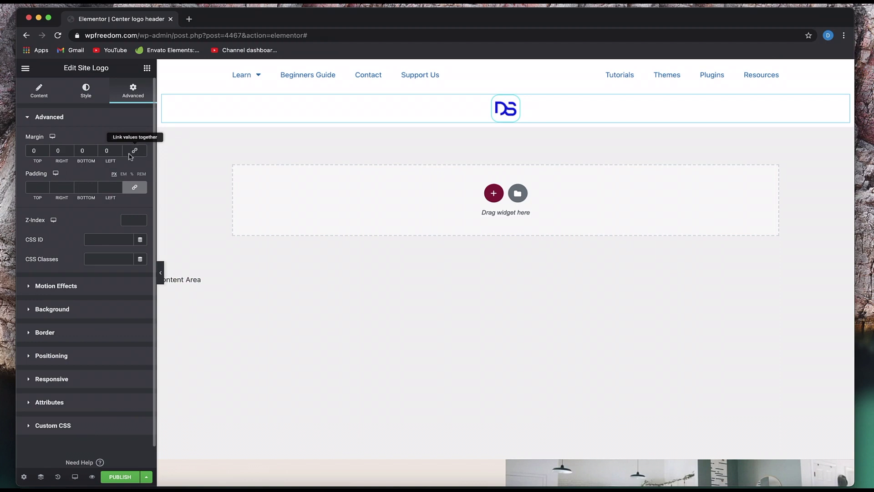
pyautogui.click(46, 152)
pyautogui.click(46, 152)
pyautogui.click(46, 153)
pyautogui.click(46, 152)
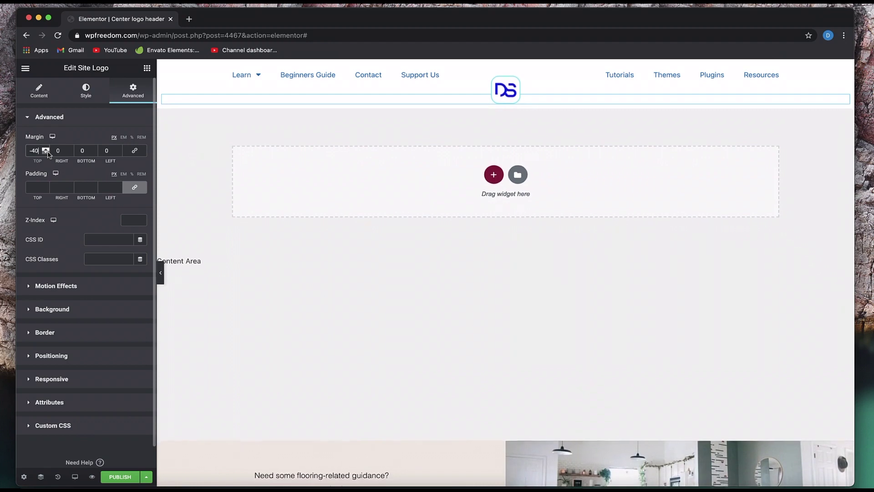
pyautogui.click(46, 153)
pyautogui.click(46, 153)
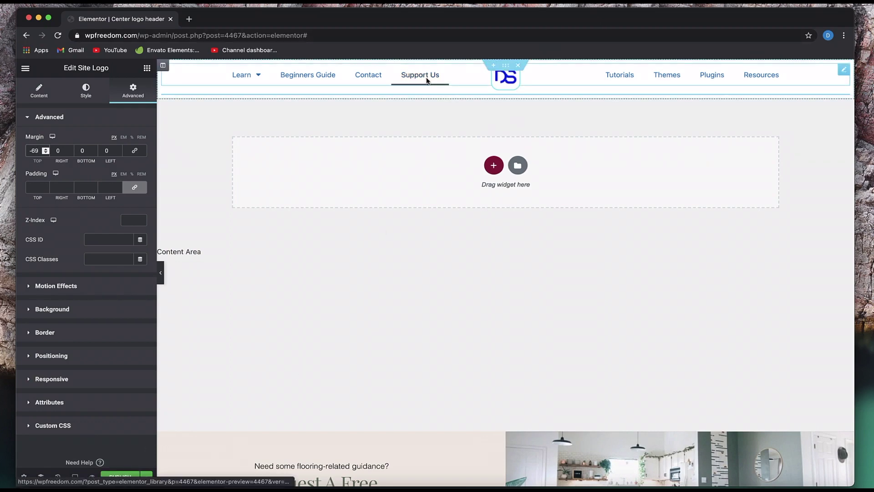
# Step: Publish the header template with a display condition added
pyautogui.click(120, 476)
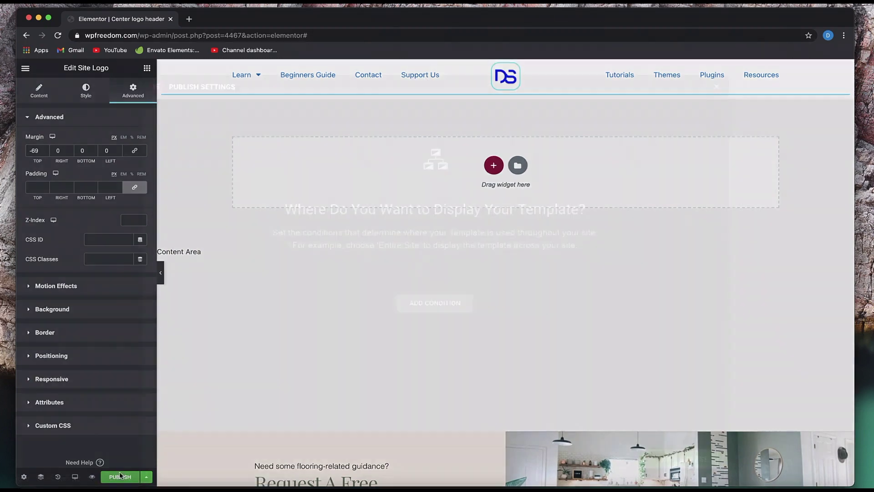
pyautogui.click(426, 305)
pyautogui.click(692, 453)
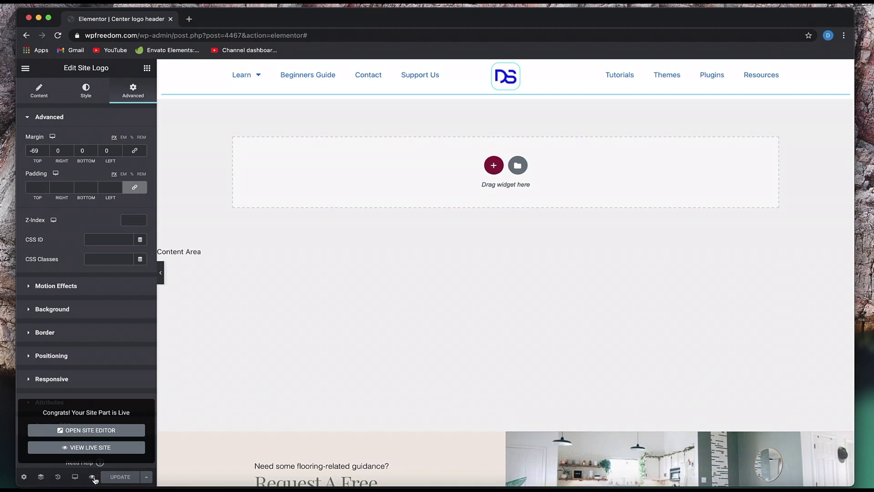
# Step: Preview the published header in a separate page, test the logo's link to the homepage, and return to the template editor
pyautogui.moveTo(93, 477)
pyautogui.click(125, 451)
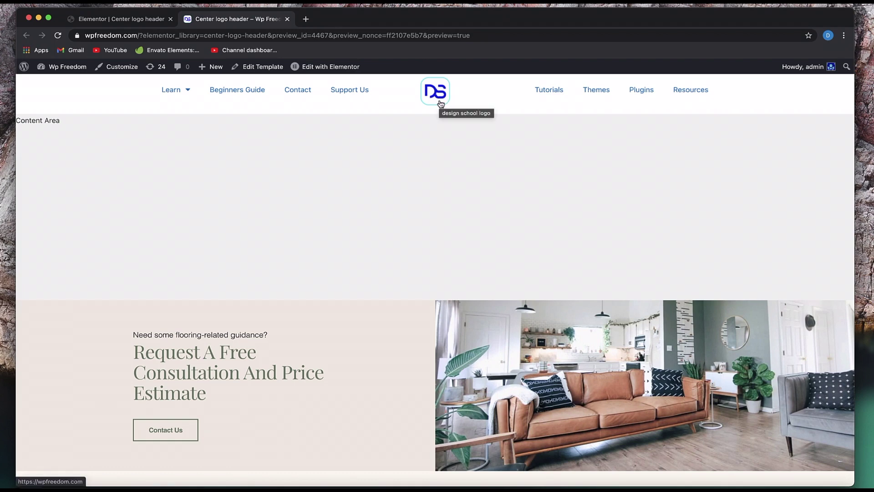
pyautogui.click(441, 104)
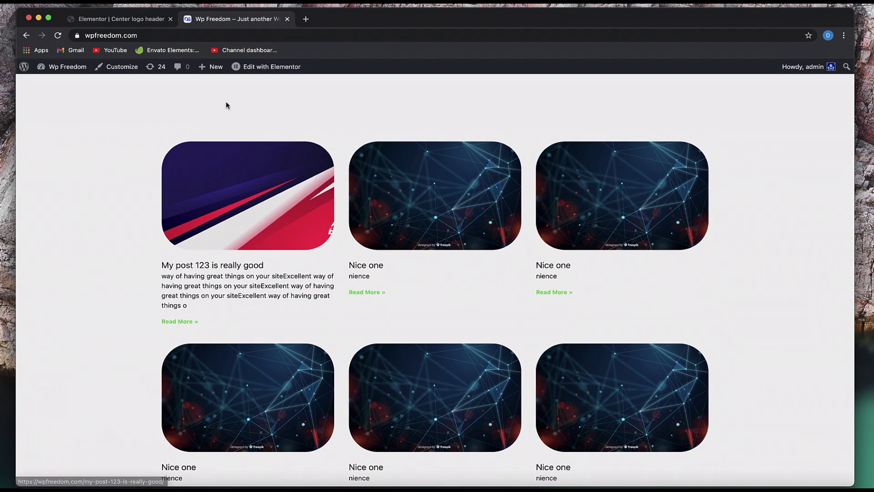
pyautogui.click(26, 35)
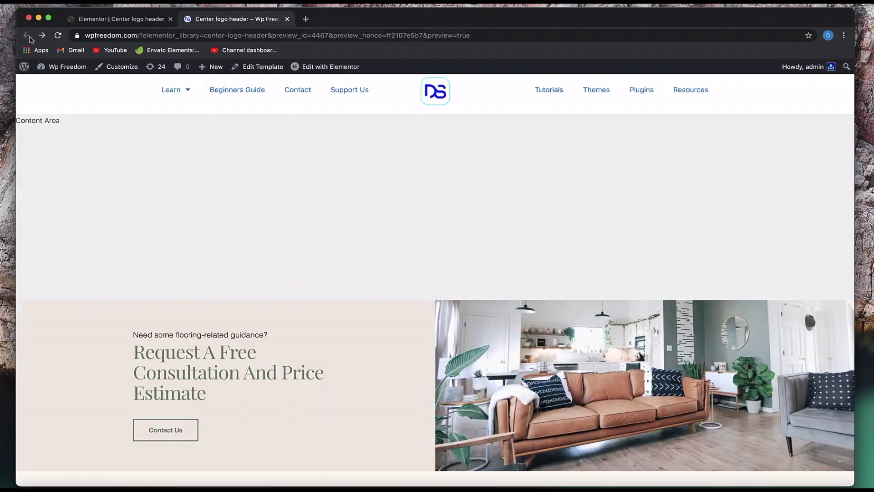
pyautogui.click(112, 20)
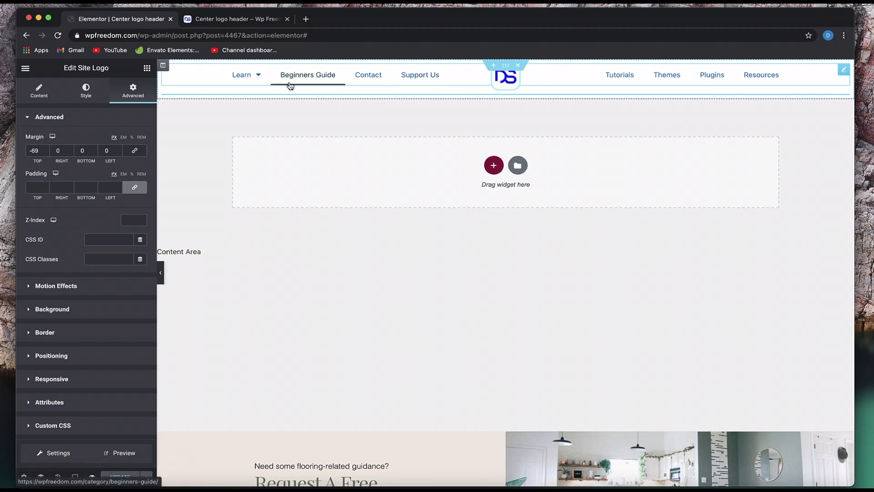
pyautogui.click(351, 261)
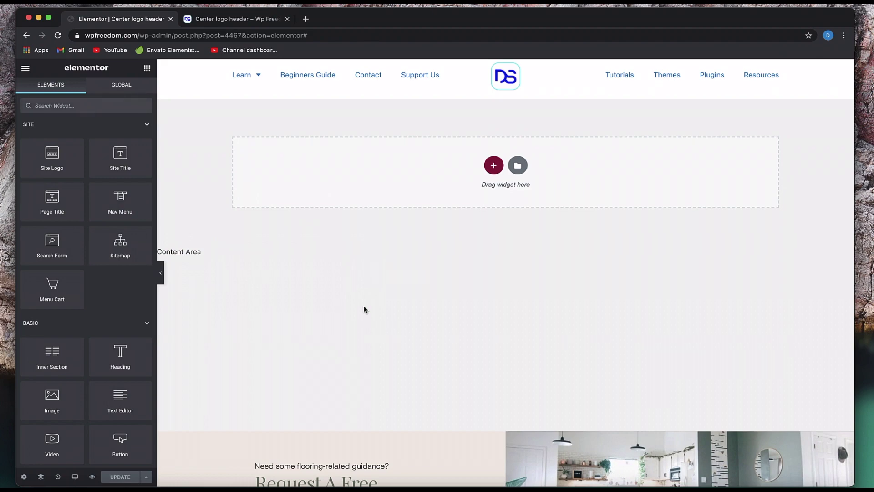
# Step: Check the previewed header at narrower browser widths with the page inspector open, close the inspector and widen the window again
pyautogui.hotkey('ctrl', 'Tab')
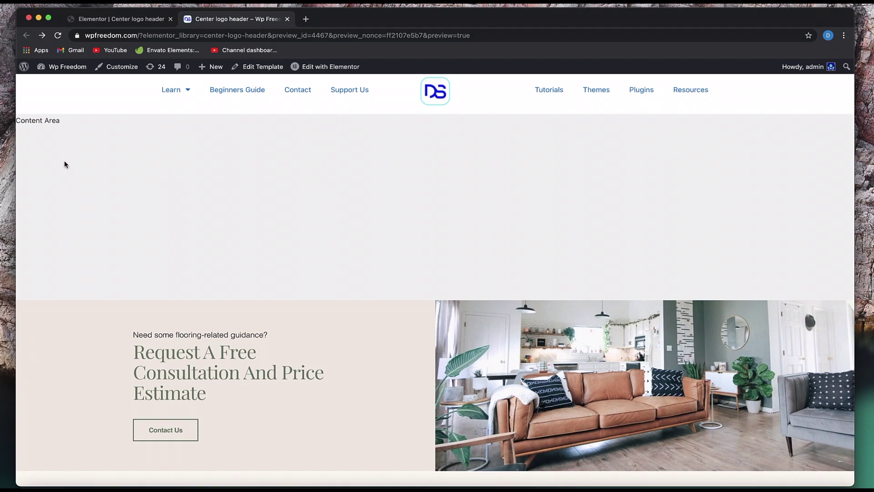
pyautogui.rightClick(105, 162)
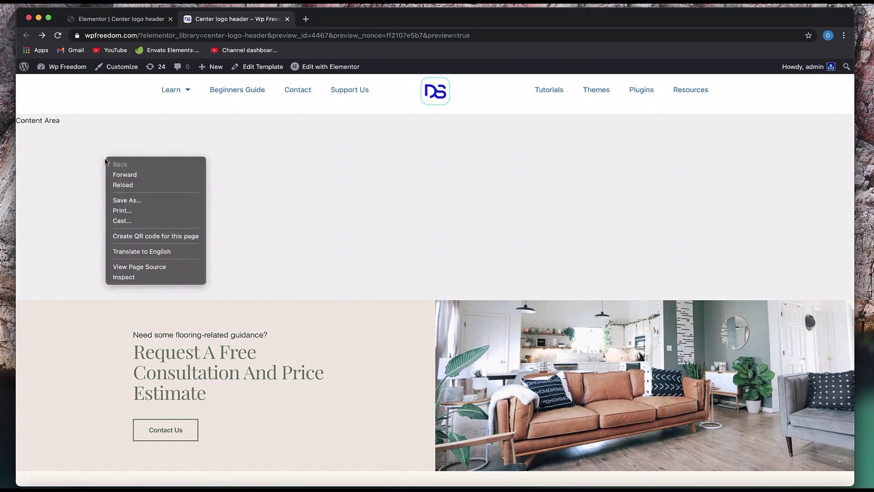
pyautogui.click(132, 275)
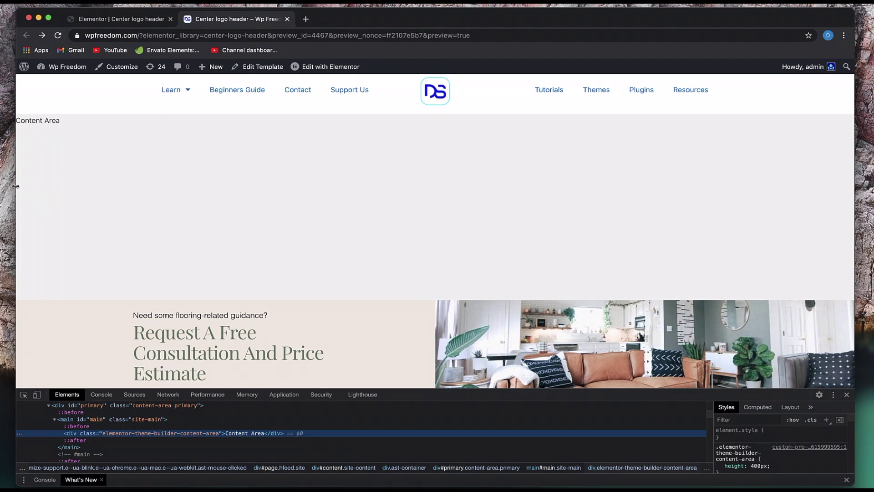
pyautogui.moveTo(16, 186); pyautogui.dragTo(49, 185)
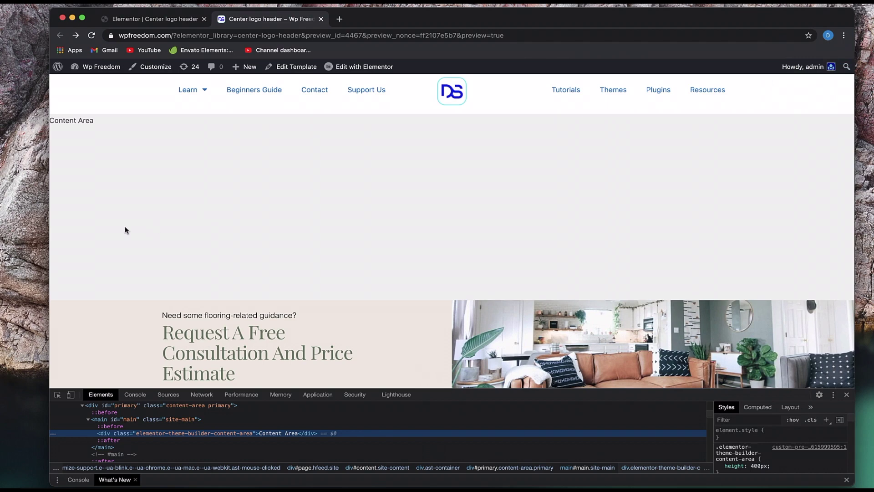
pyautogui.moveTo(50, 186); pyautogui.dragTo(251, 188)
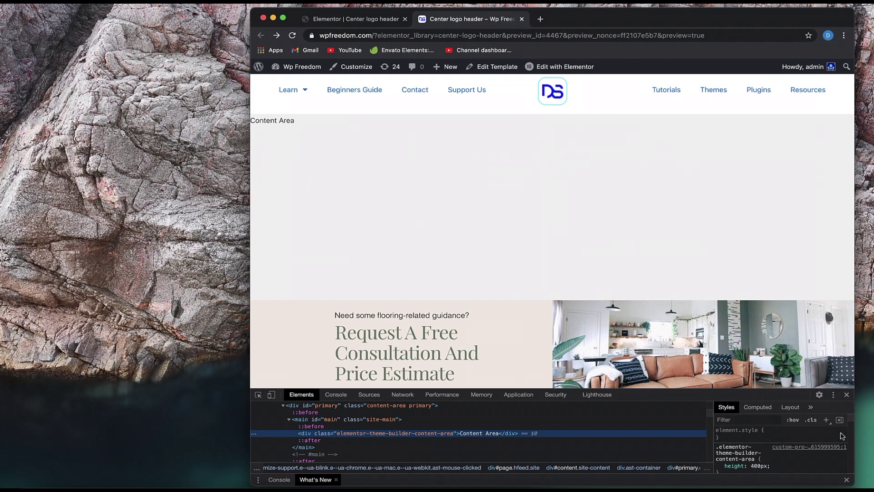
pyautogui.click(846, 394)
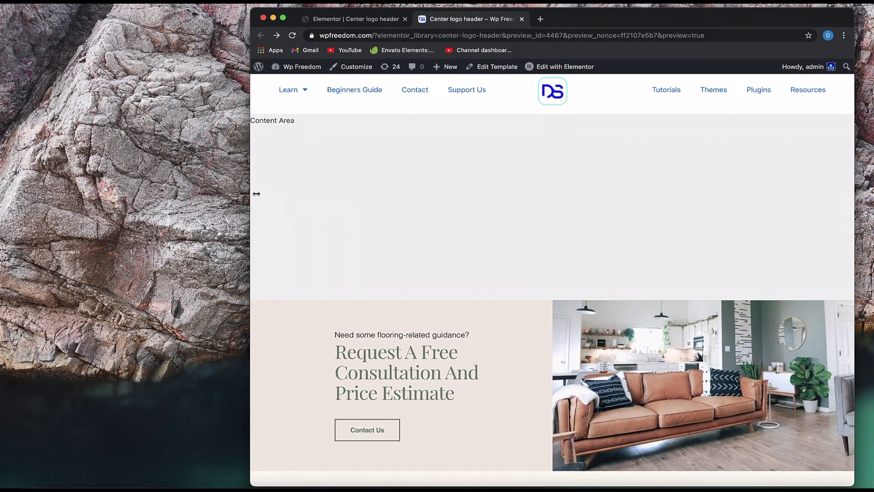
pyautogui.moveTo(250, 189); pyautogui.dragTo(35, 176)
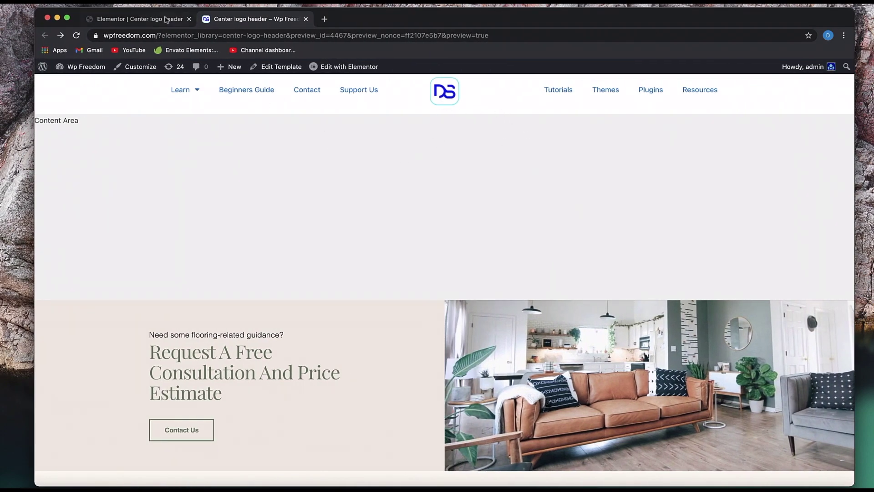
# Step: Return to the template editor and open the responsive visibility settings of the header's column
pyautogui.click(145, 20)
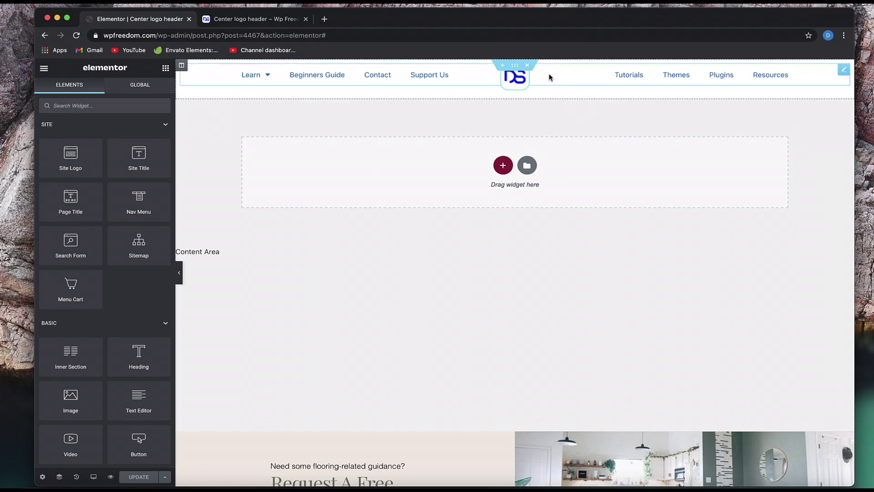
pyautogui.click(515, 65)
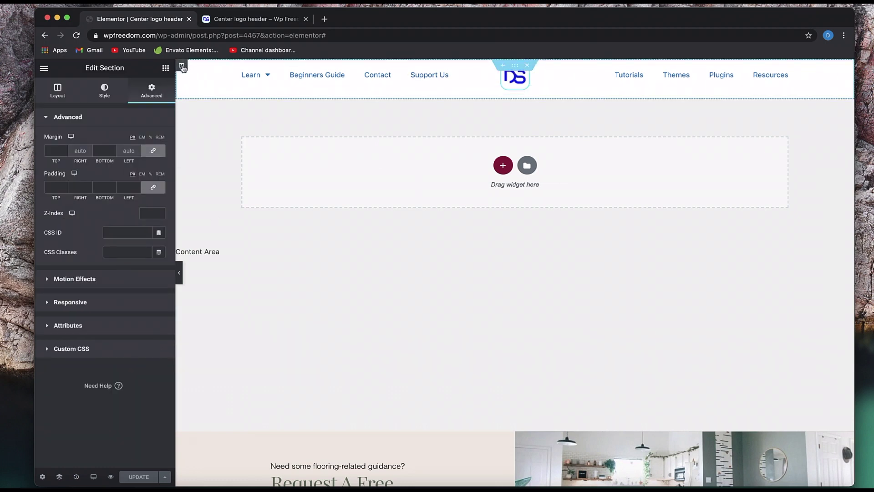
pyautogui.click(182, 66)
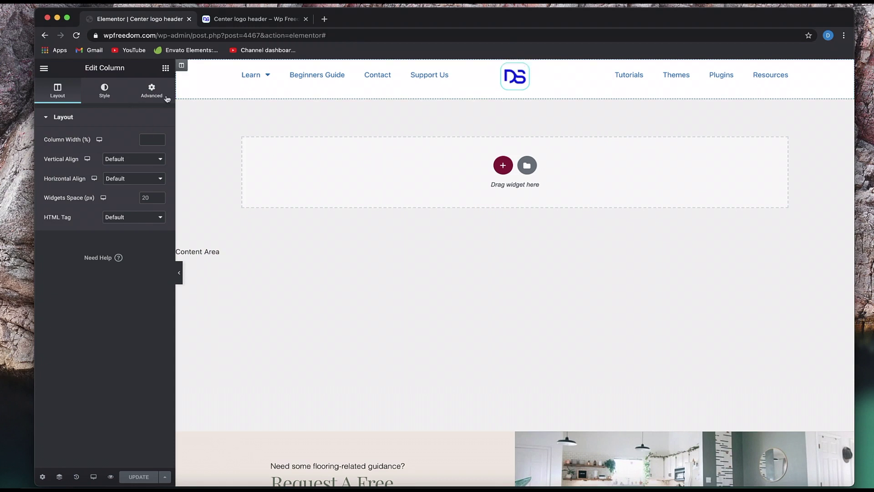
pyautogui.click(152, 96)
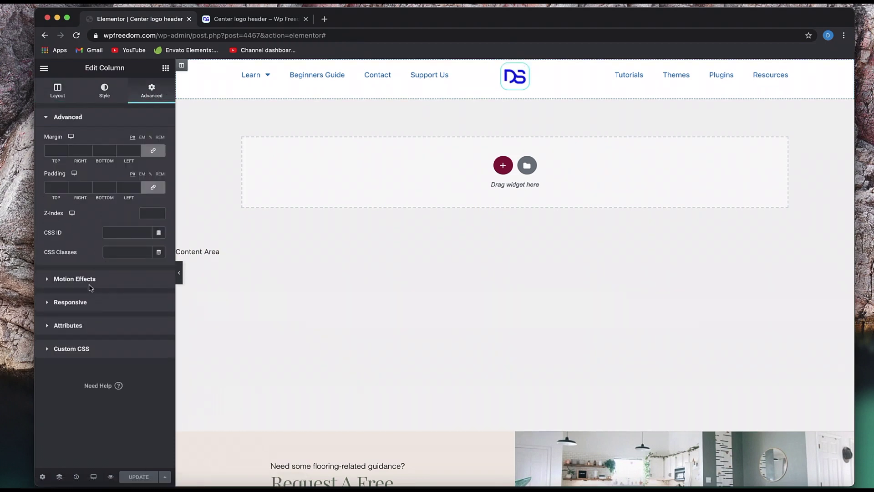
pyautogui.click(87, 302)
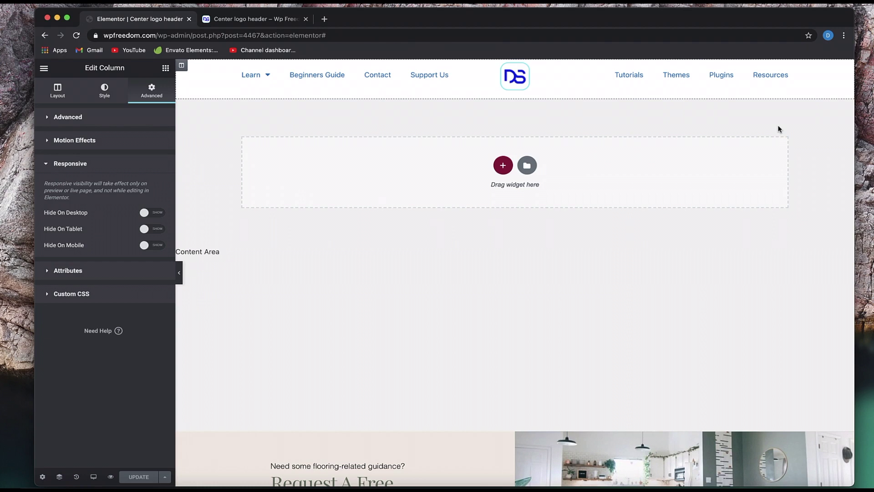
pyautogui.click(260, 20)
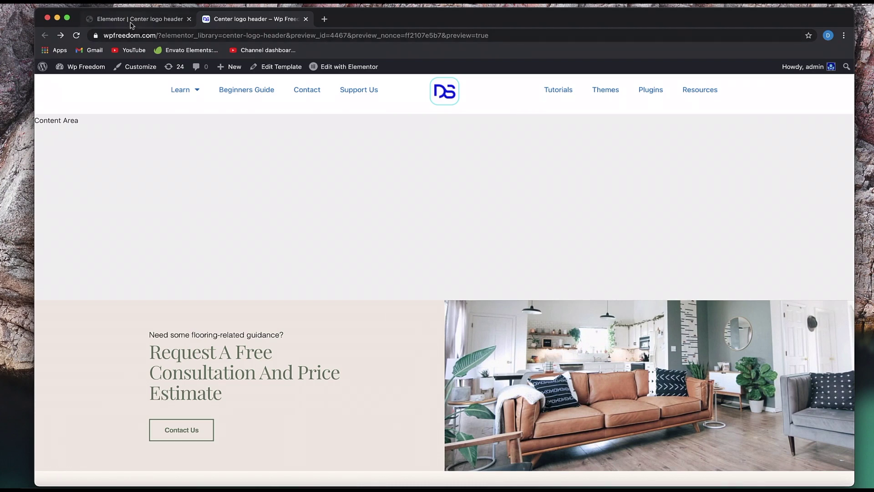
pyautogui.click(121, 19)
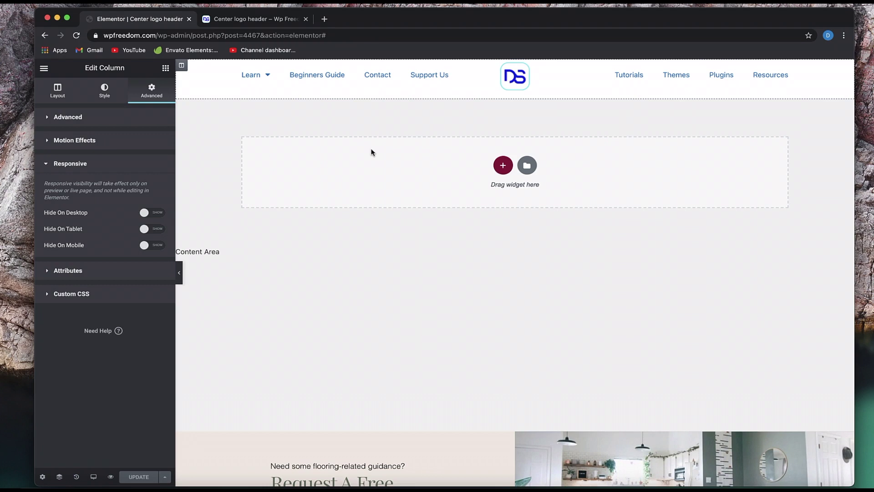
pyautogui.hotkey('ctrl', 'Tab')
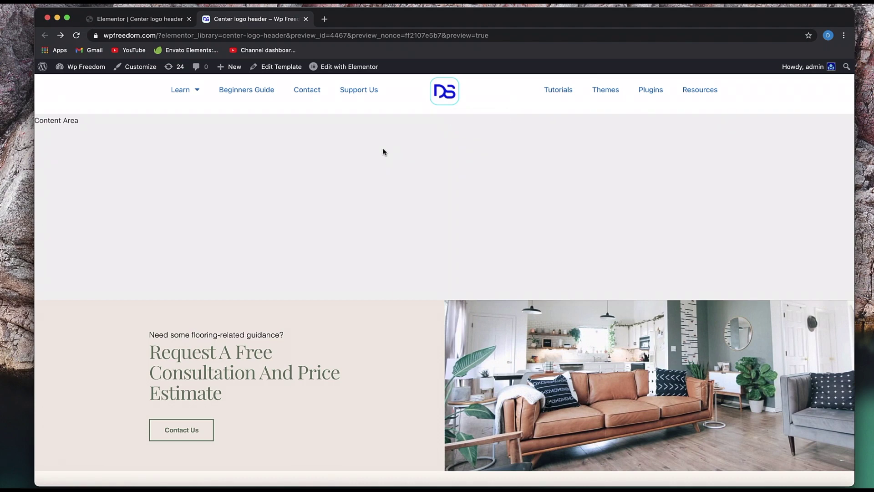
pyautogui.click(132, 21)
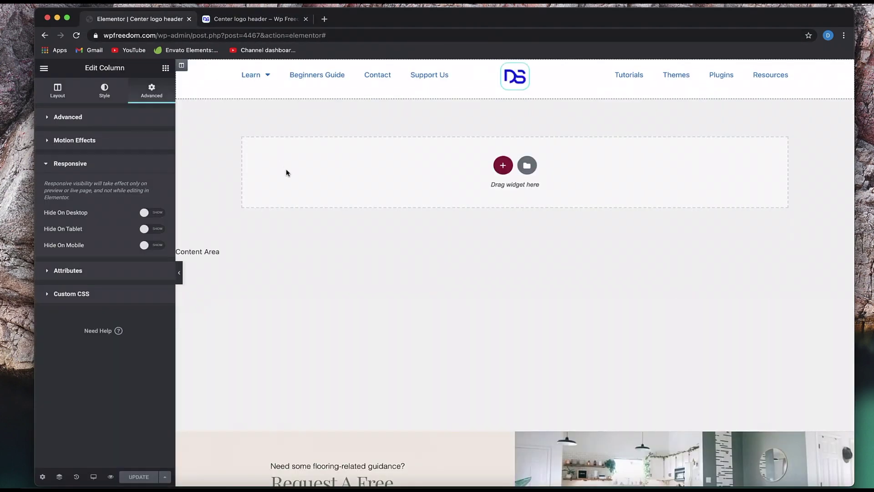